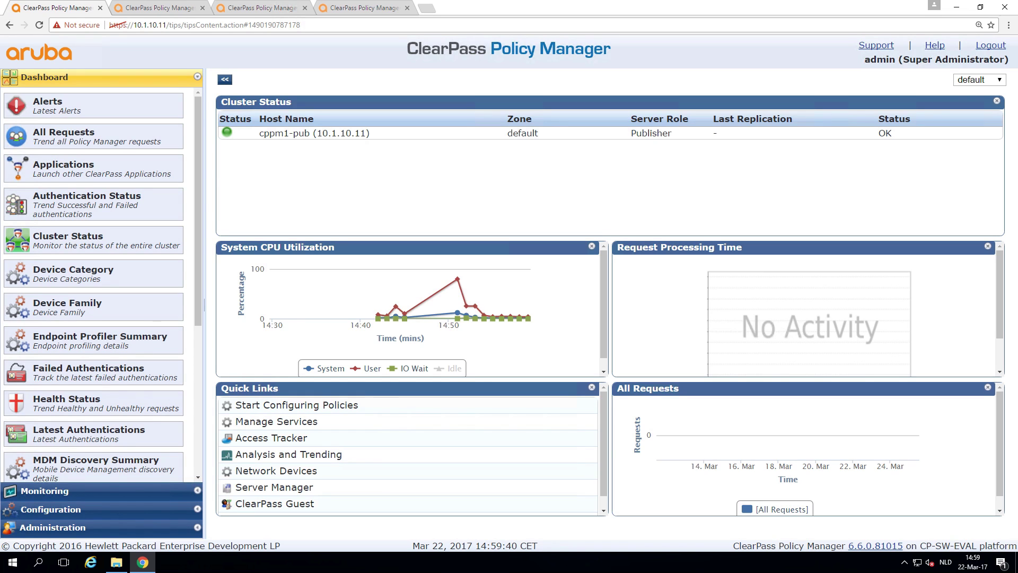
Step: Cycle through the appliance tabs and settle on the 10.1.10.12 admin login page
{"action": "left_click", "coordinate": [160, 11]}
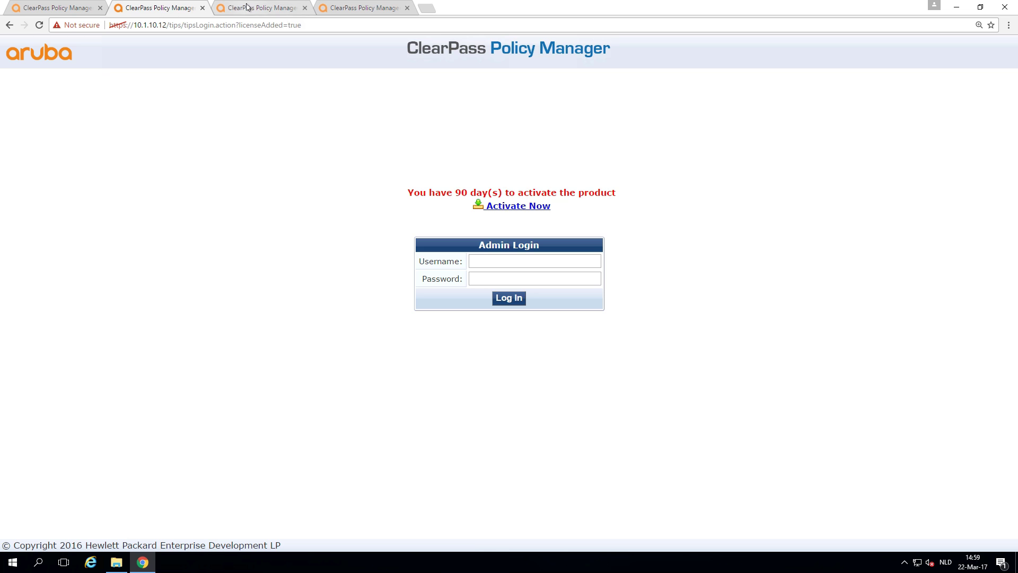
{"action": "left_click", "coordinate": [265, 9]}
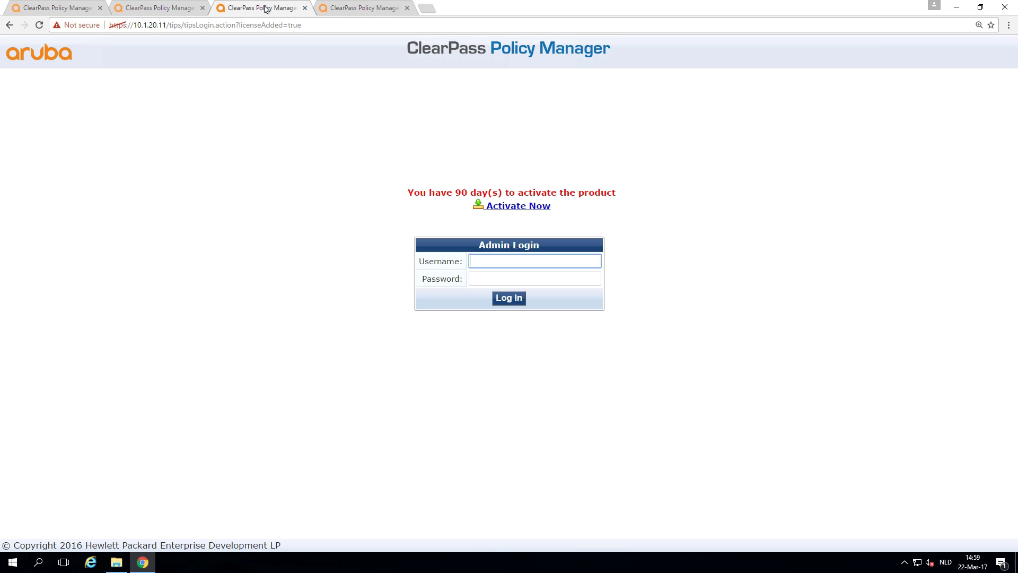
{"action": "left_click", "coordinate": [361, 9]}
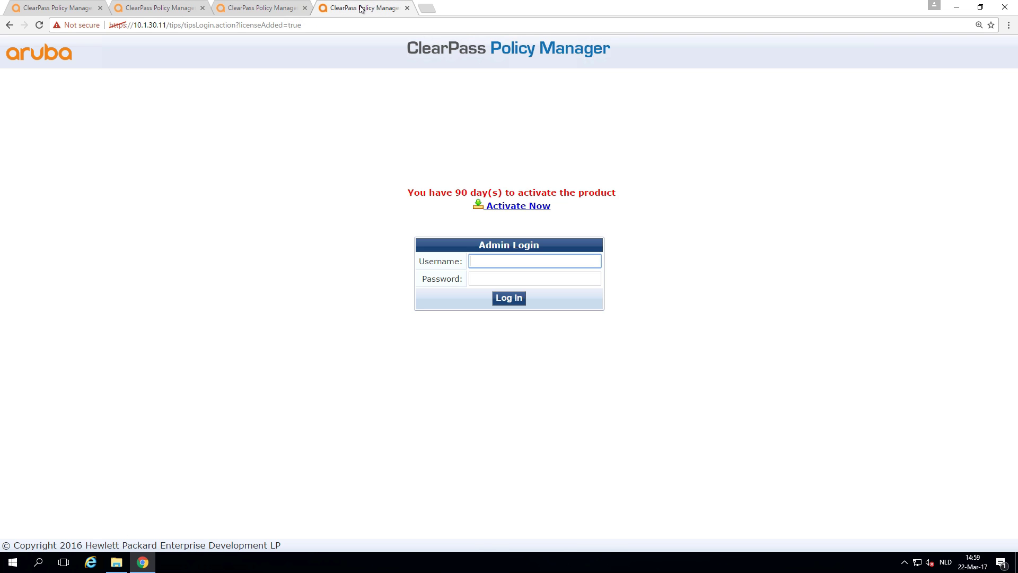
{"action": "left_click", "coordinate": [151, 9]}
{"action": "left_click", "coordinate": [60, 8]}
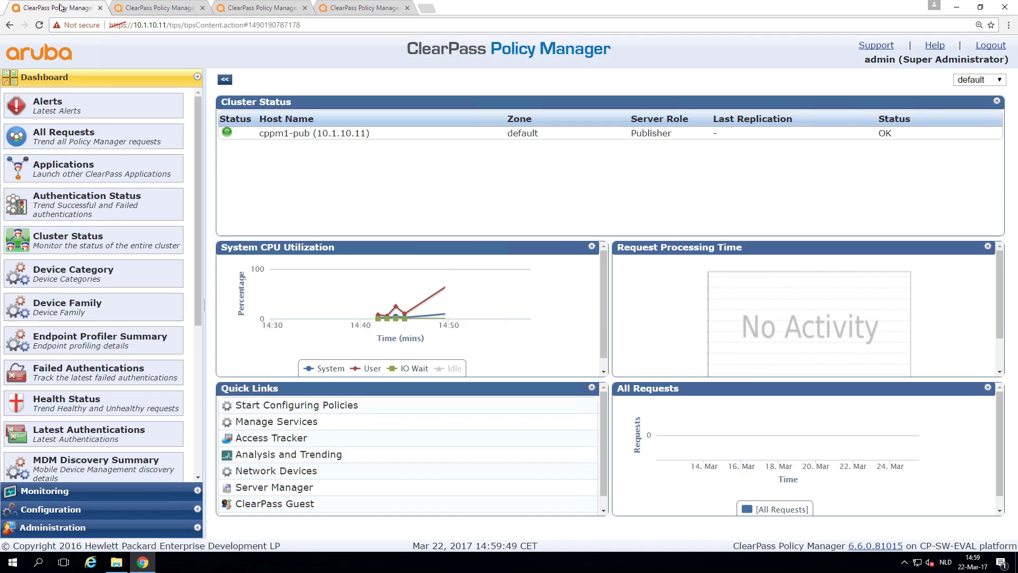
{"action": "left_click", "coordinate": [157, 7]}
{"action": "left_click", "coordinate": [54, 6]}
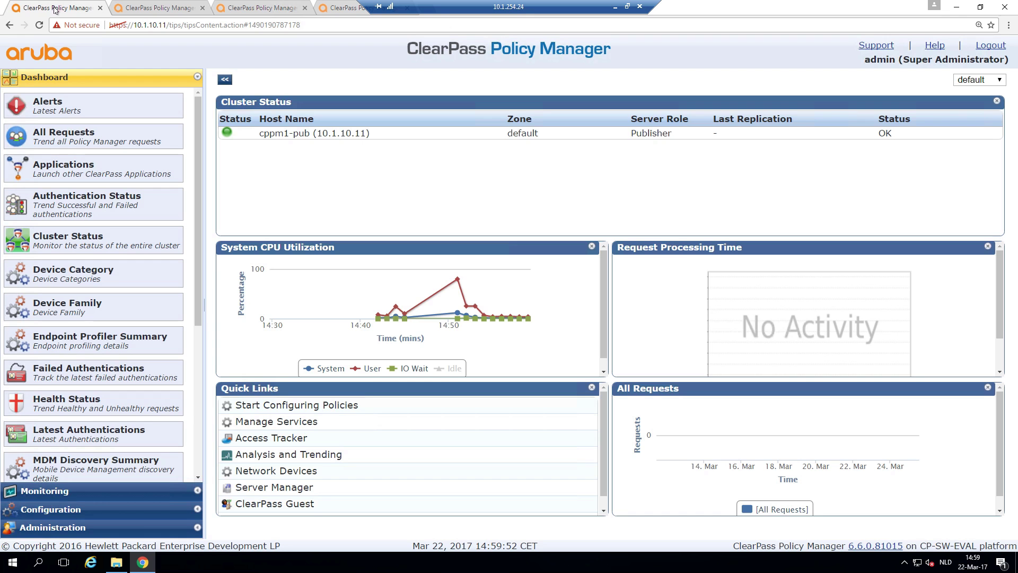
{"action": "left_click", "coordinate": [171, 7]}
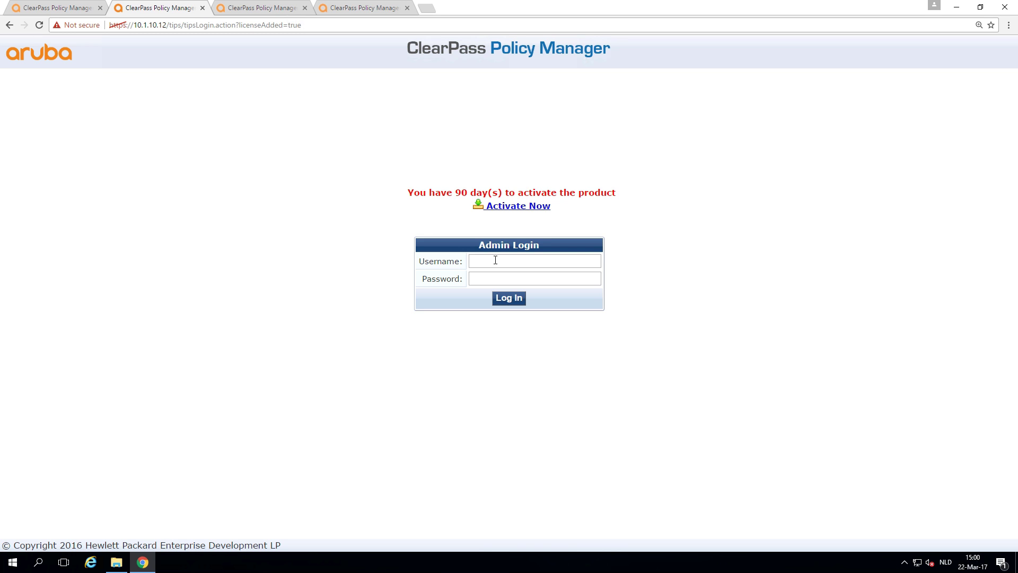
Step: Sign in to the 10.1.10.12 appliance as admin with its password
{"action": "left_click", "coordinate": [496, 260]}
{"action": "type", "text": "admin"}
{"action": "key", "text": "Tab"}
{"action": "type", "text": "••••••••"}
{"action": "key", "text": "Return"}
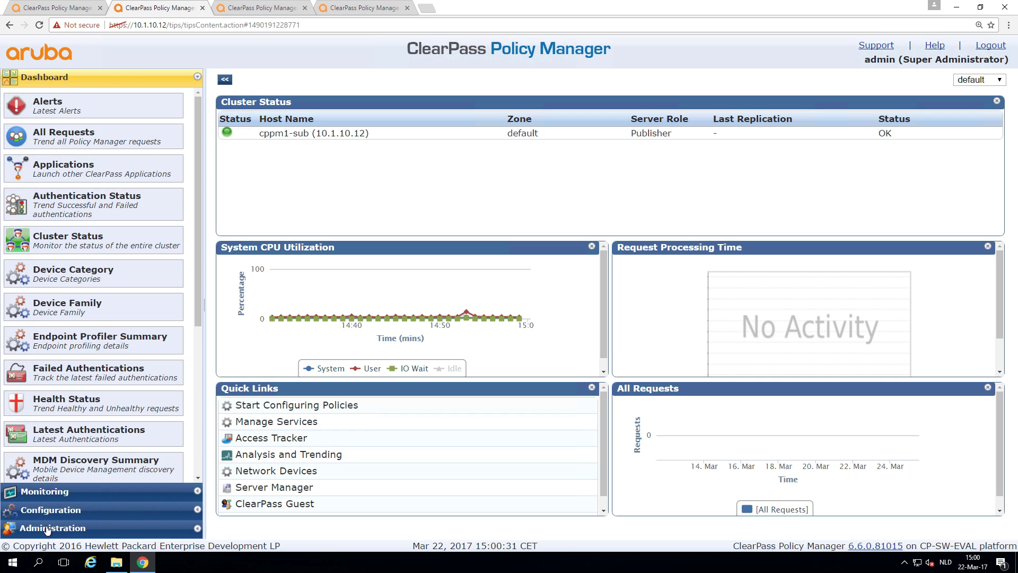
Step: Go to Administration > Server Manager > Server Configuration
{"action": "left_click", "coordinate": [48, 528]}
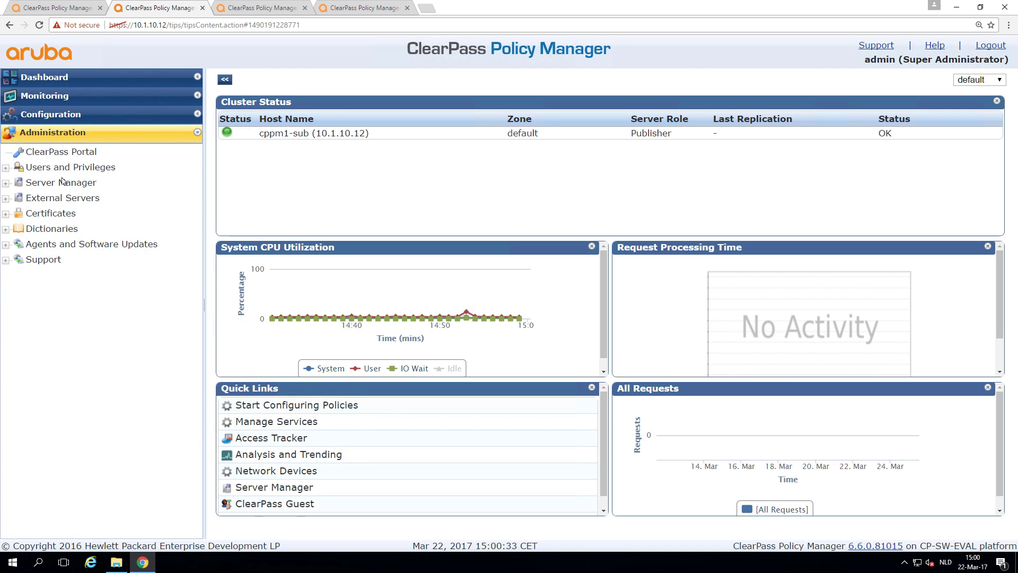
{"action": "left_click", "coordinate": [62, 181]}
{"action": "left_click", "coordinate": [77, 199]}
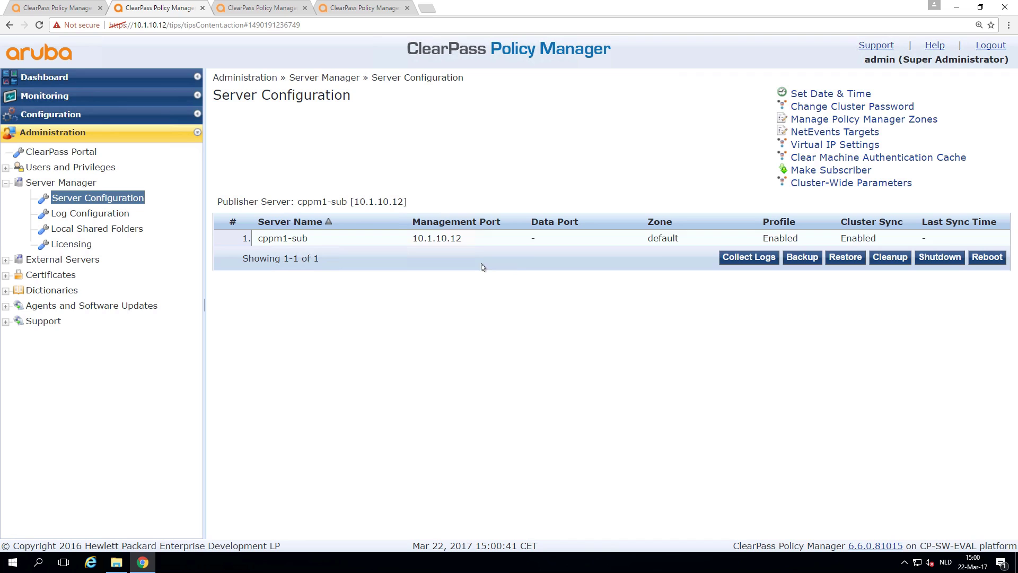
Step: Make 10.1.10.12 a subscriber of publisher 10.1.10.11, skipping the database backup, and save
{"action": "left_click", "coordinate": [851, 171]}
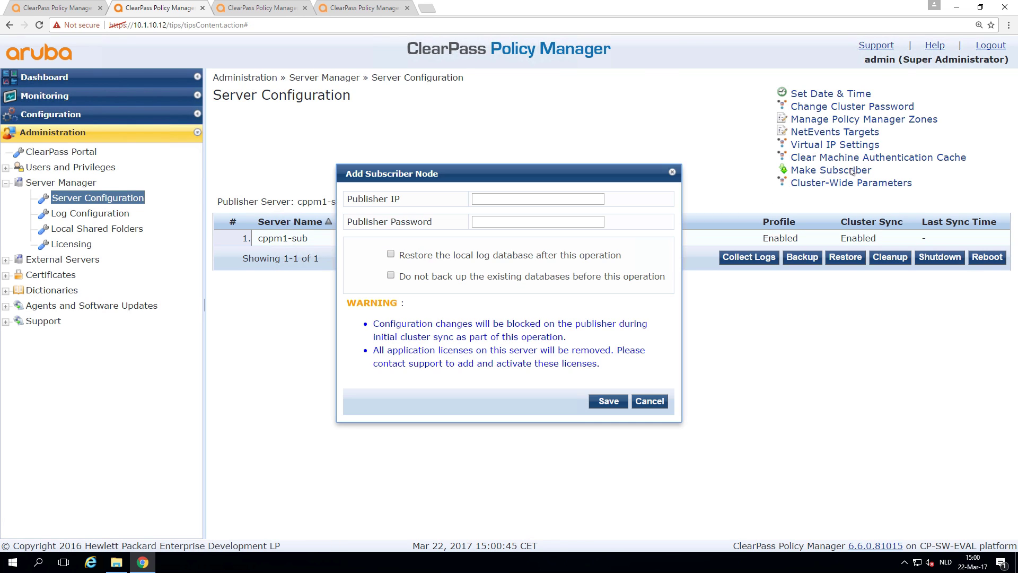
{"action": "left_click", "coordinate": [536, 199]}
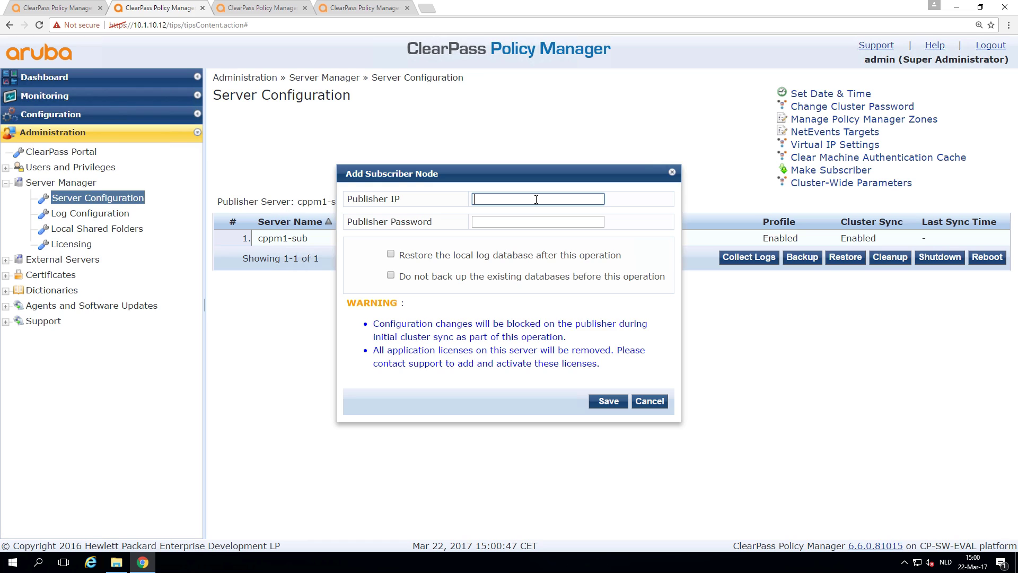
{"action": "type", "text": "10.1.10.11"}
{"action": "key", "text": "Tab"}
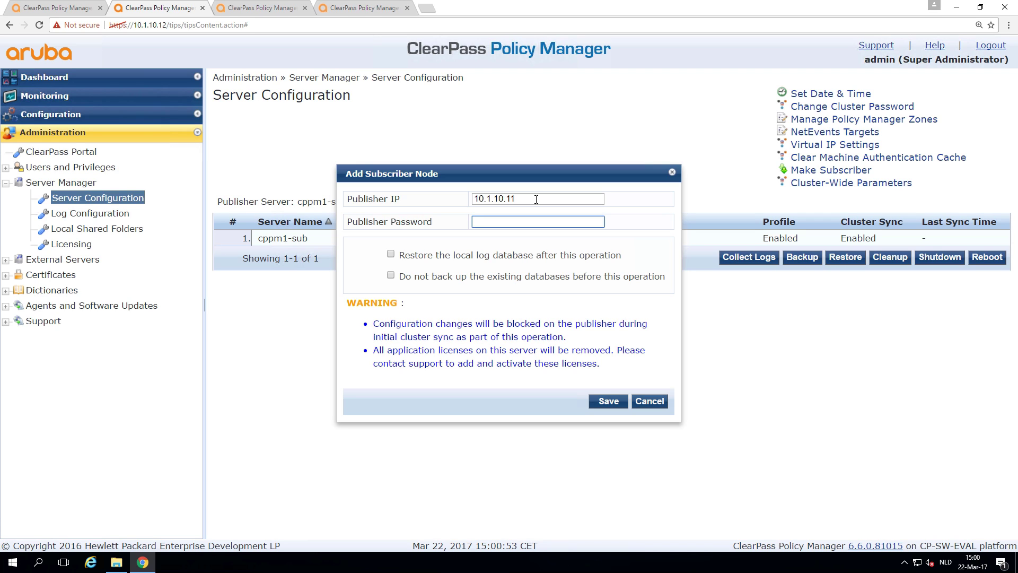
{"action": "type", "text": "********"}
{"action": "left_click", "coordinate": [391, 276]}
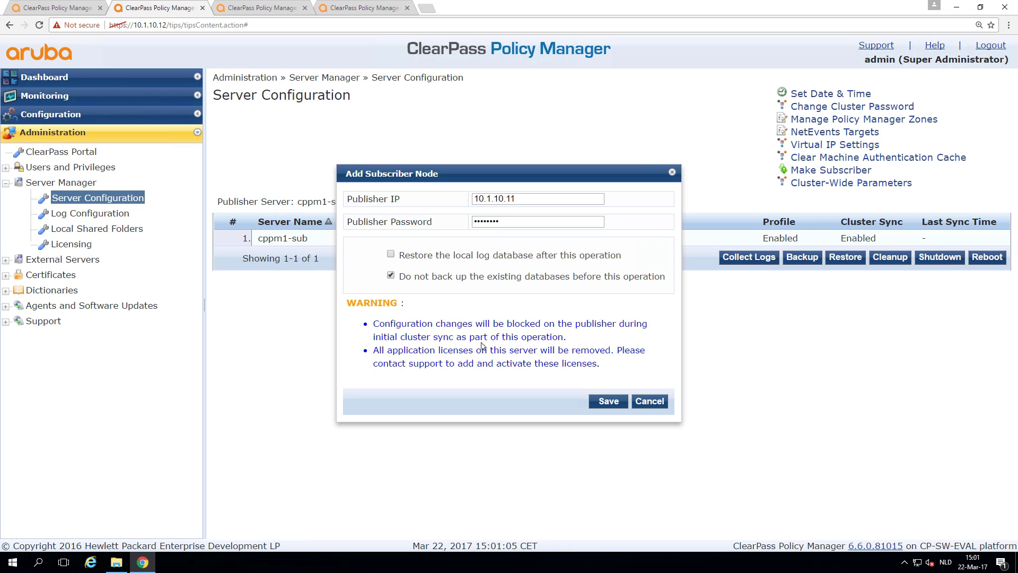
{"action": "left_click", "coordinate": [605, 402]}
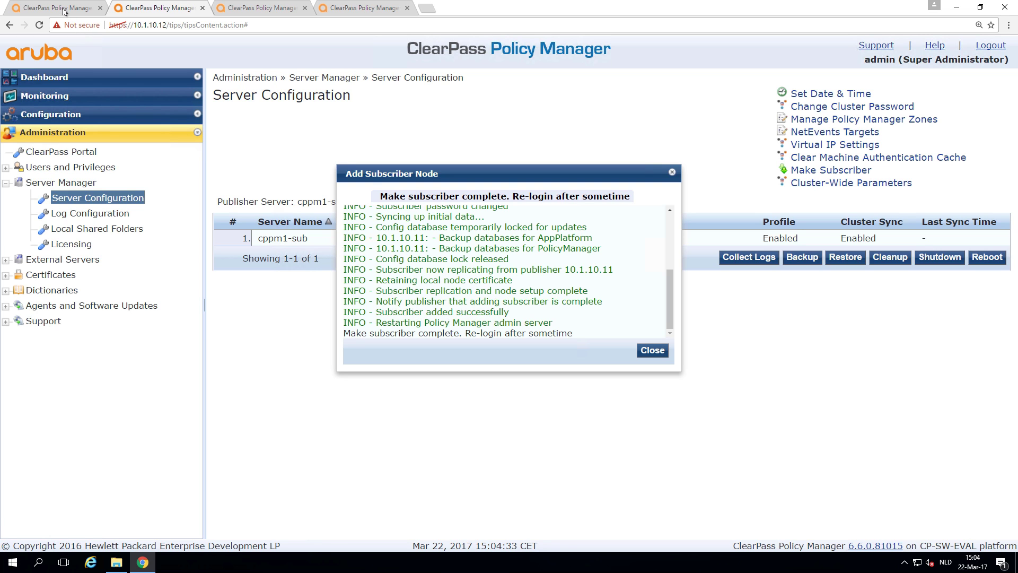
Step: Reload the 10.1.10.11 publisher dashboard to refresh its cluster status
{"action": "left_click", "coordinate": [63, 10]}
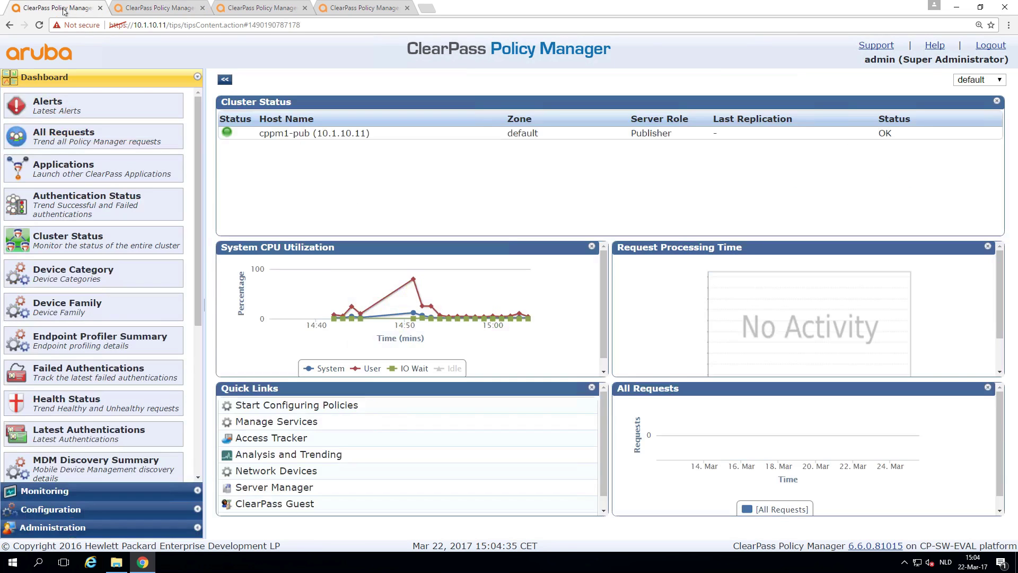
{"action": "left_click", "coordinate": [176, 26]}
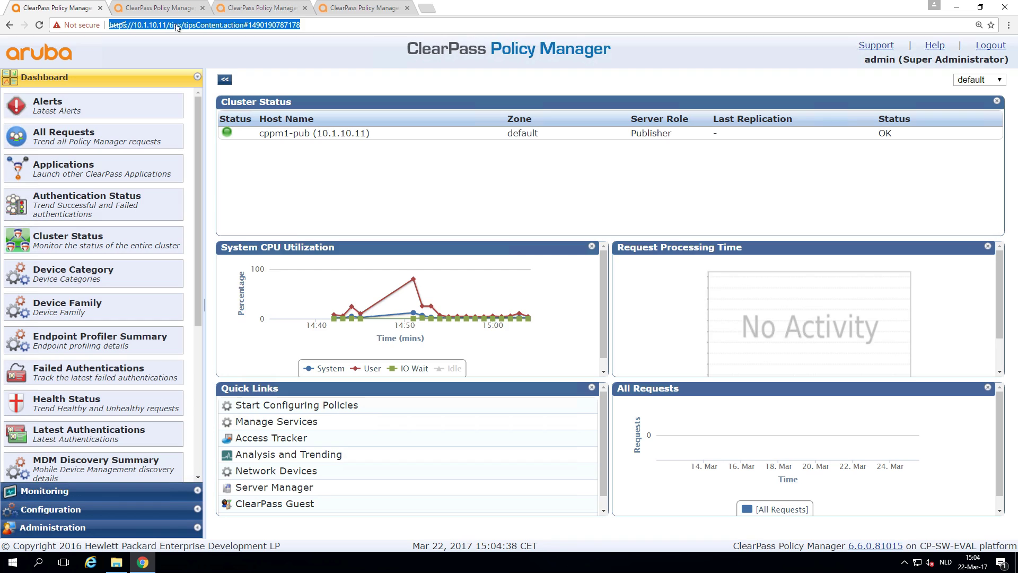
{"action": "key", "text": "Return"}
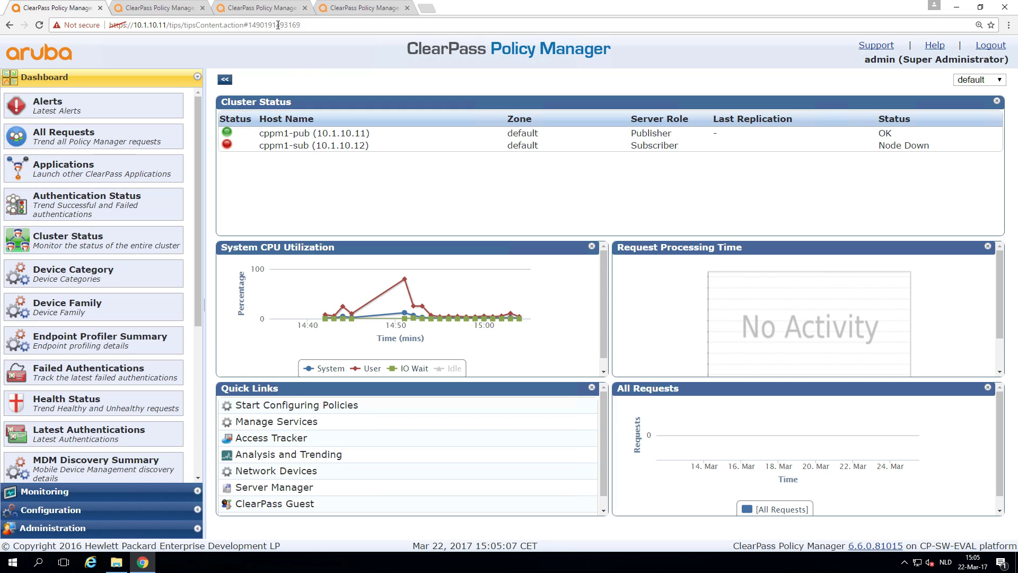
Step: Sign in to the 10.1.20.11 appliance as admin with its password
{"action": "left_click", "coordinate": [267, 8]}
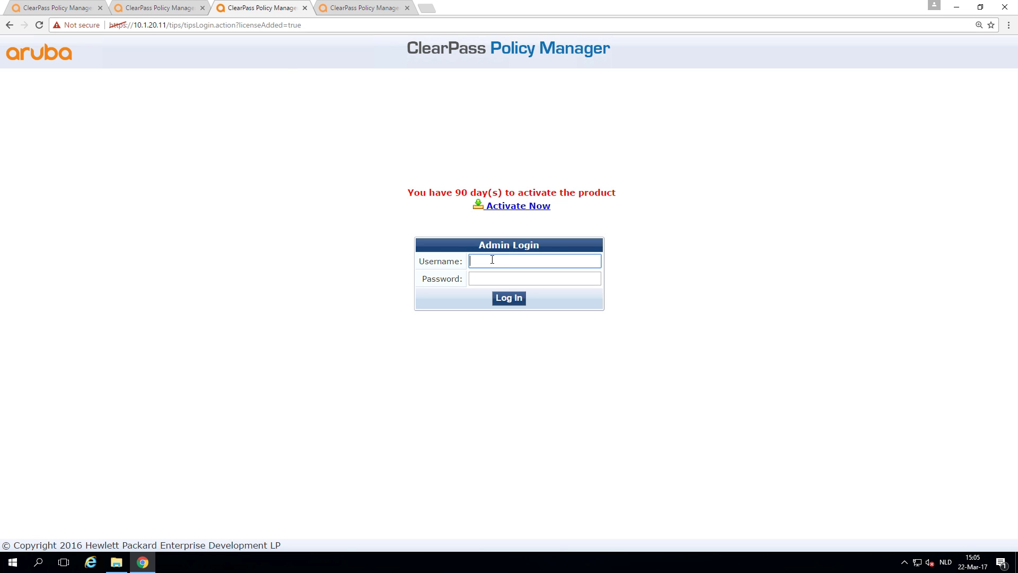
{"action": "type", "text": "admin"}
{"action": "key", "text": "Tab"}
{"action": "type", "text": "****"}
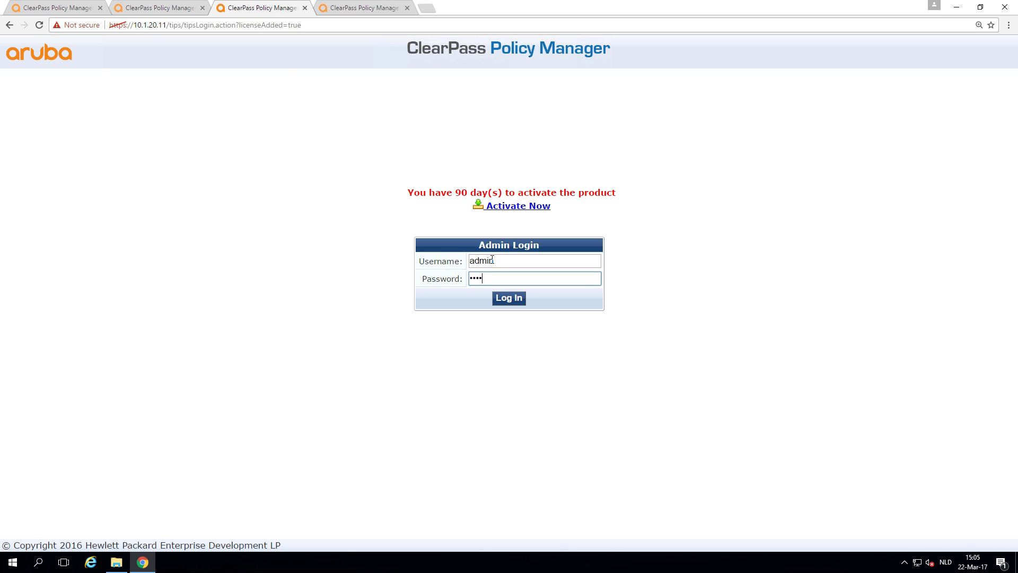
{"action": "type", "text": "****"}
{"action": "key", "text": "Return"}
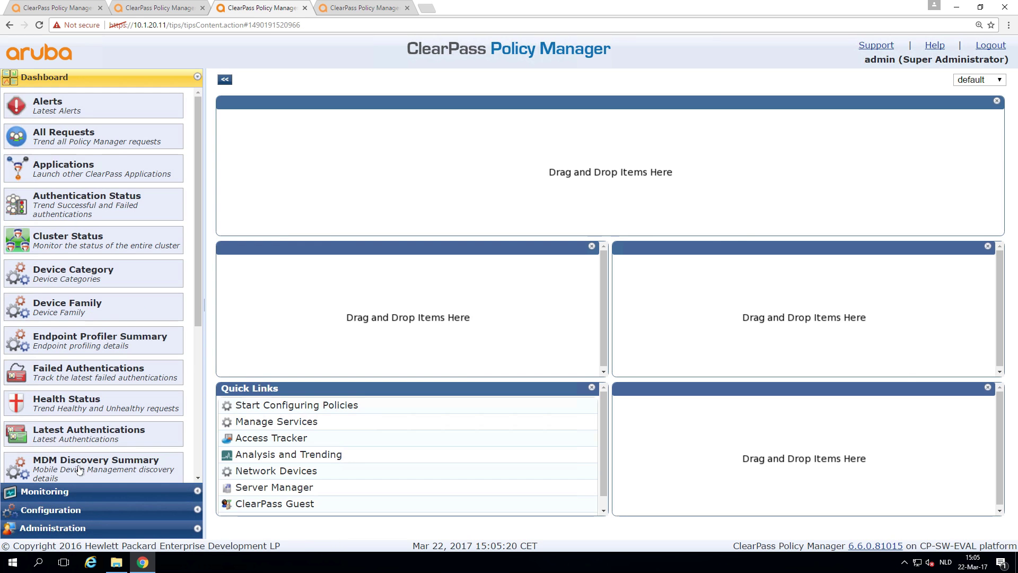
Step: Open Server Configuration under Administration > Server Manager and start Make Subscriber
{"action": "left_click", "coordinate": [68, 528]}
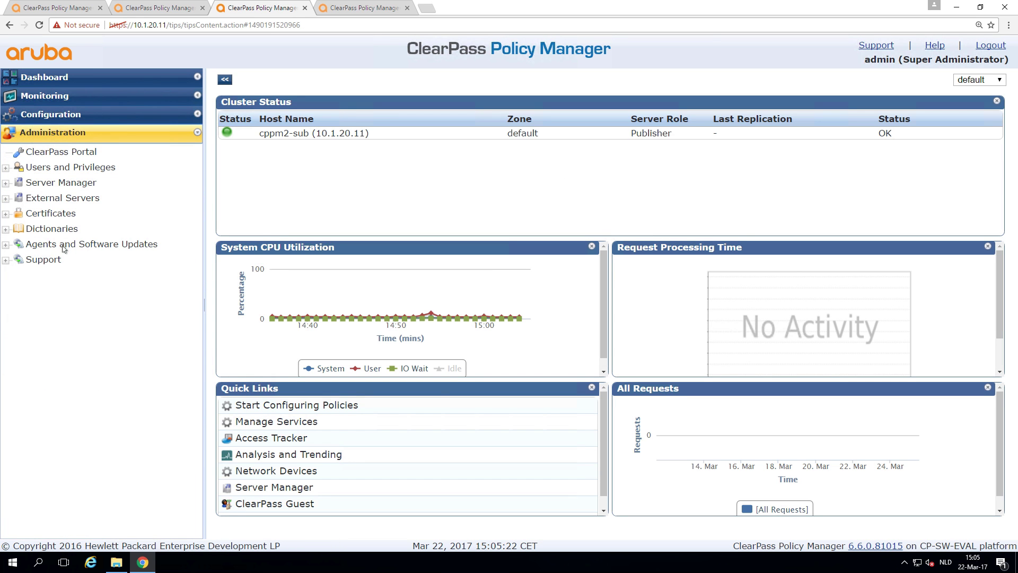
{"action": "left_click", "coordinate": [73, 183]}
{"action": "left_click", "coordinate": [81, 198]}
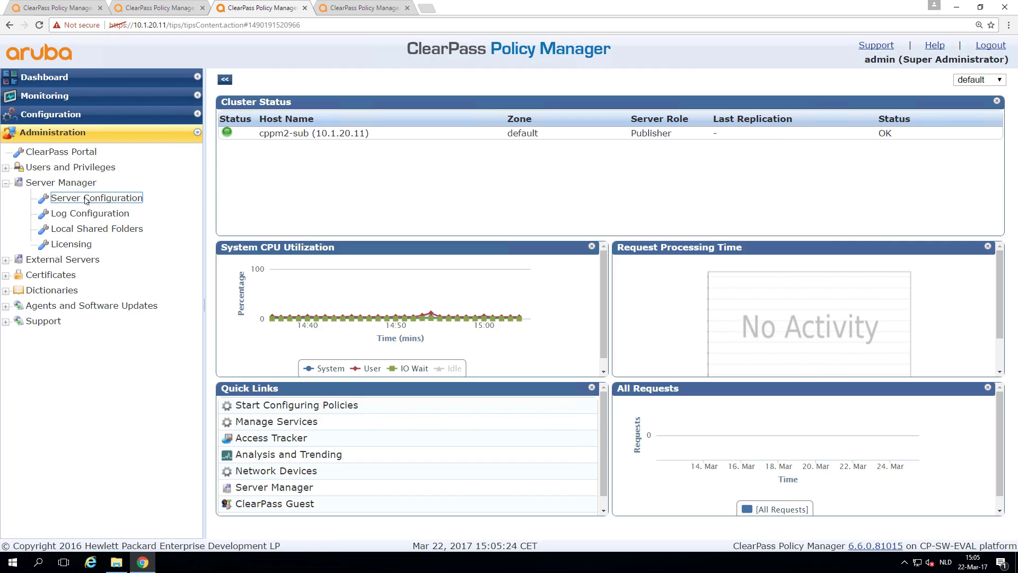
{"action": "left_click", "coordinate": [804, 170]}
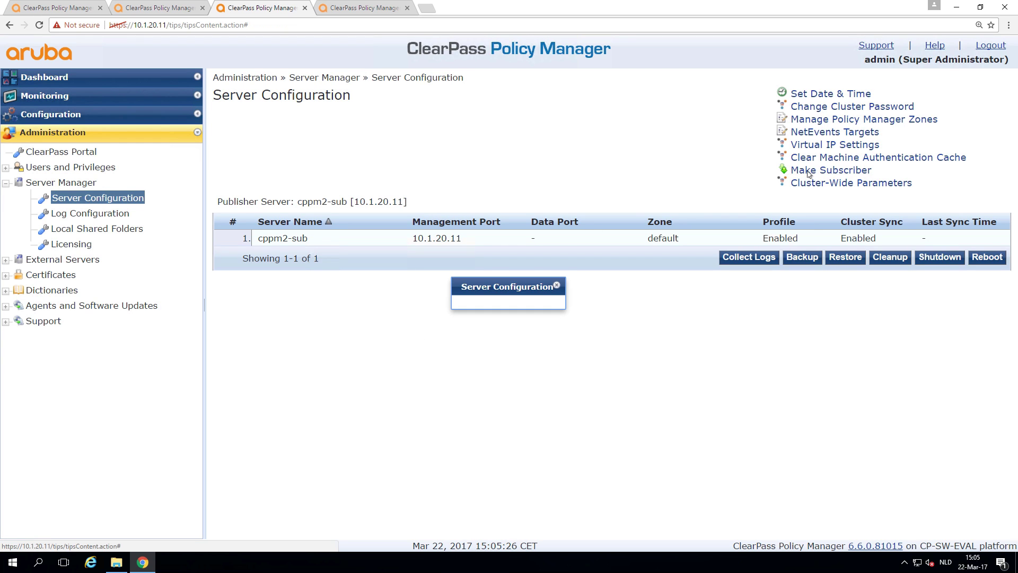
Step: Join cppm2-sub to publisher 10.1.10.11 without backing up existing databases and save
{"action": "left_click", "coordinate": [502, 198]}
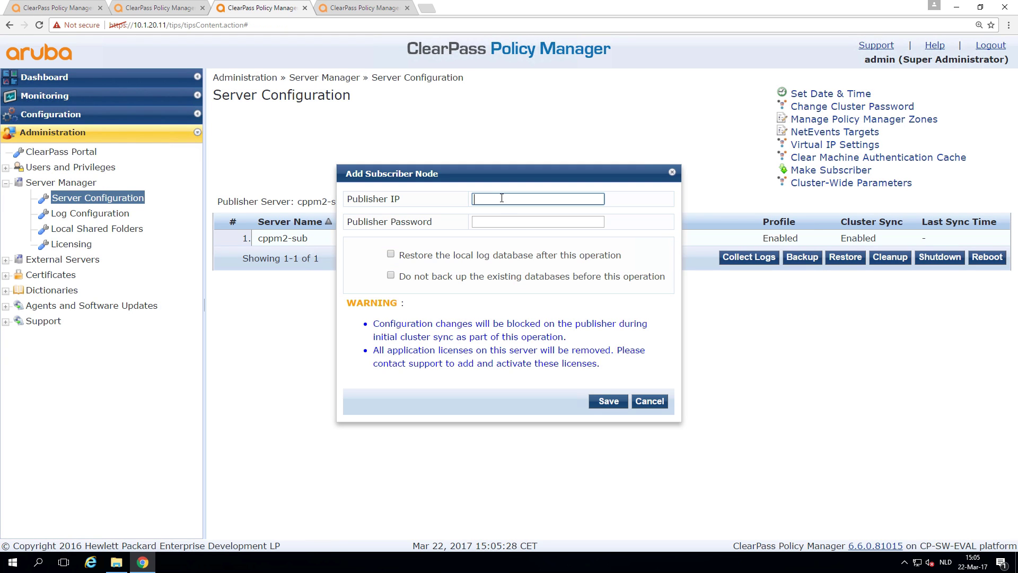
{"action": "type", "text": "10.1.10.11"}
{"action": "key", "text": "Tab"}
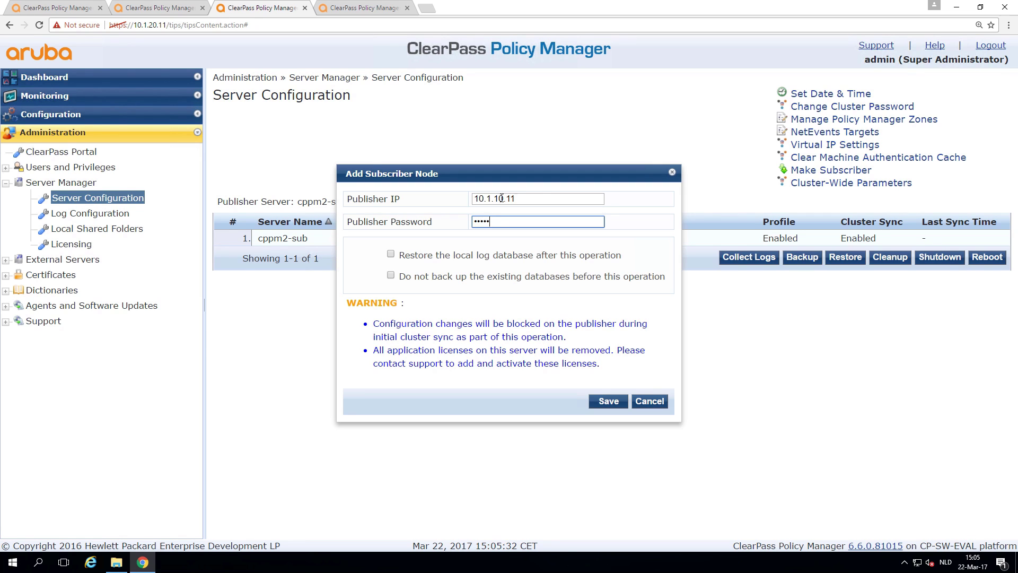
{"action": "left_click", "coordinate": [391, 276]}
{"action": "left_click", "coordinate": [608, 401]}
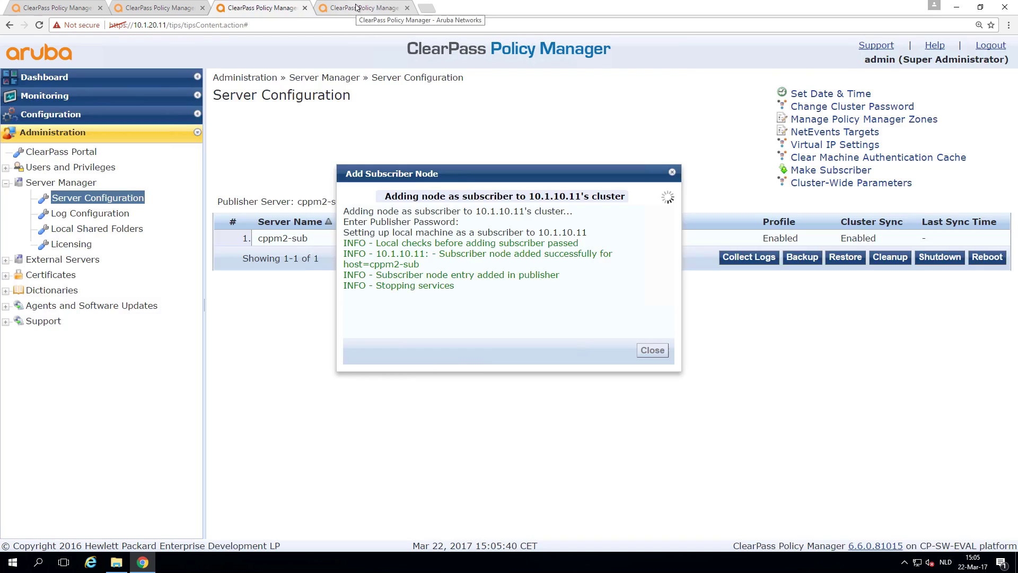
Step: Sign in as admin with the account password on the 10.1.30.11 appliance
{"action": "left_click", "coordinate": [357, 7]}
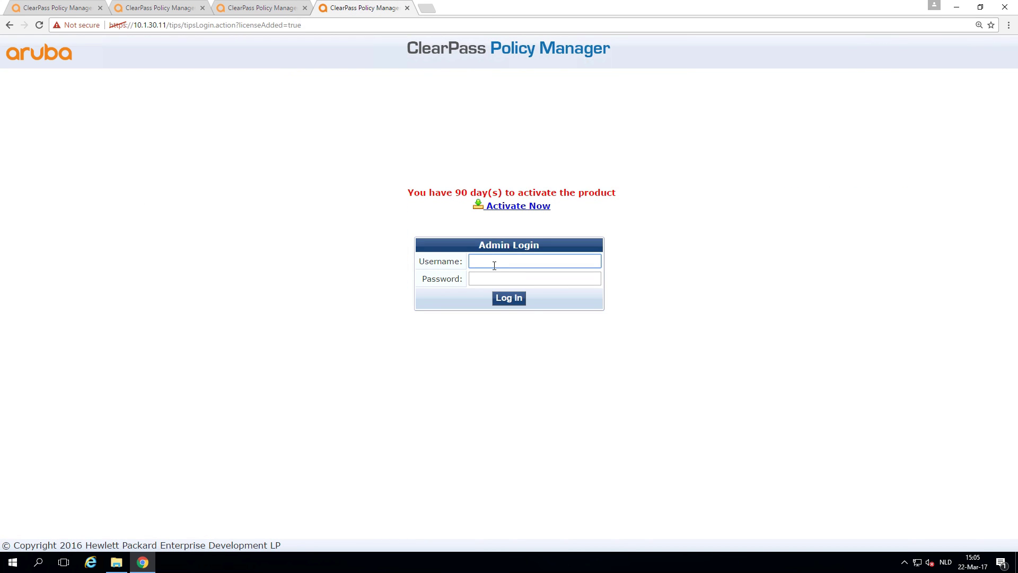
{"action": "type", "text": "admin"}
{"action": "key", "text": "Tab"}
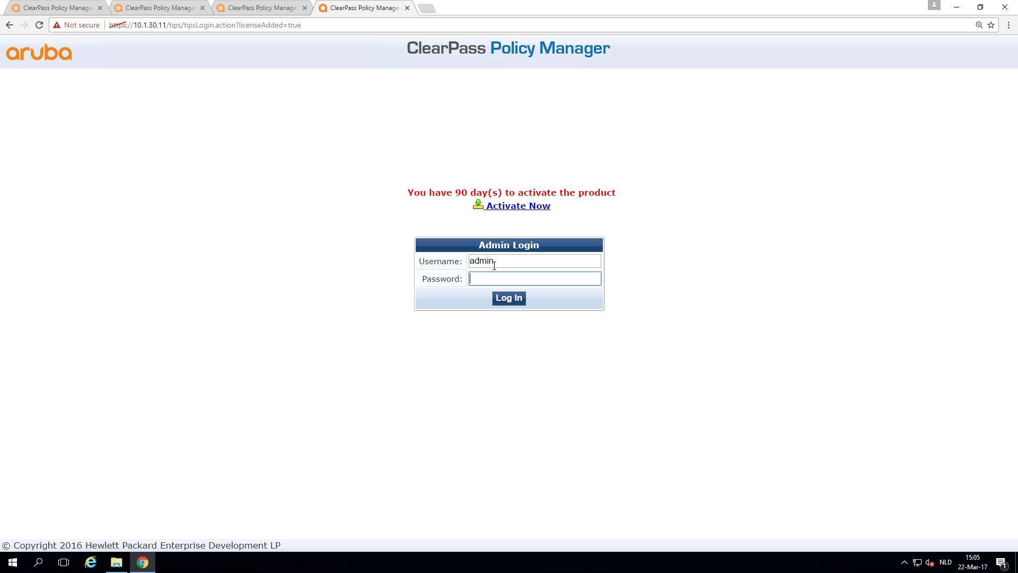
{"action": "type", "text": "aruba123"}
{"action": "key", "text": "Return"}
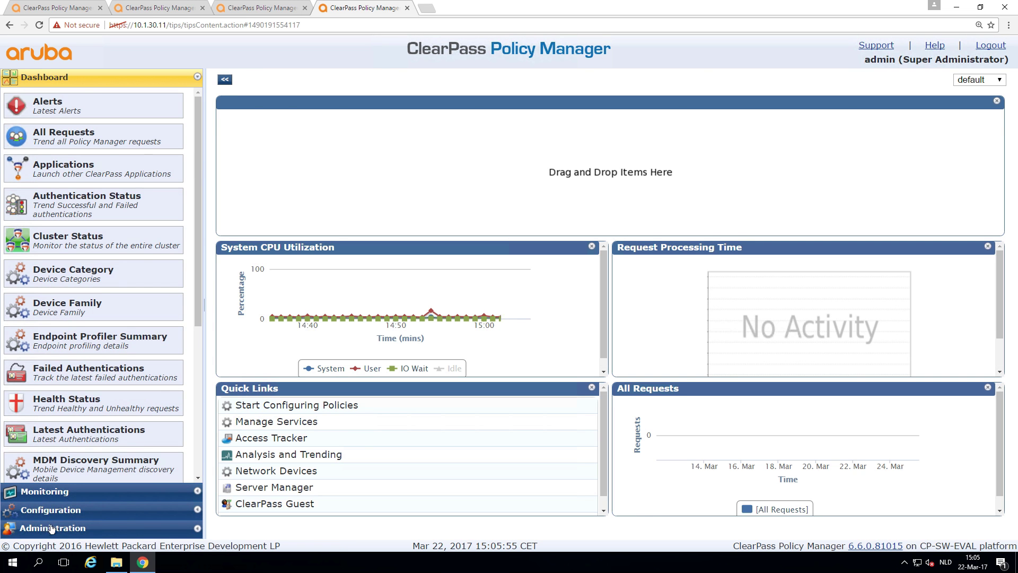
Step: Open Administration > Server Manager > Server Configuration and start Make Subscriber
{"action": "left_click", "coordinate": [53, 528]}
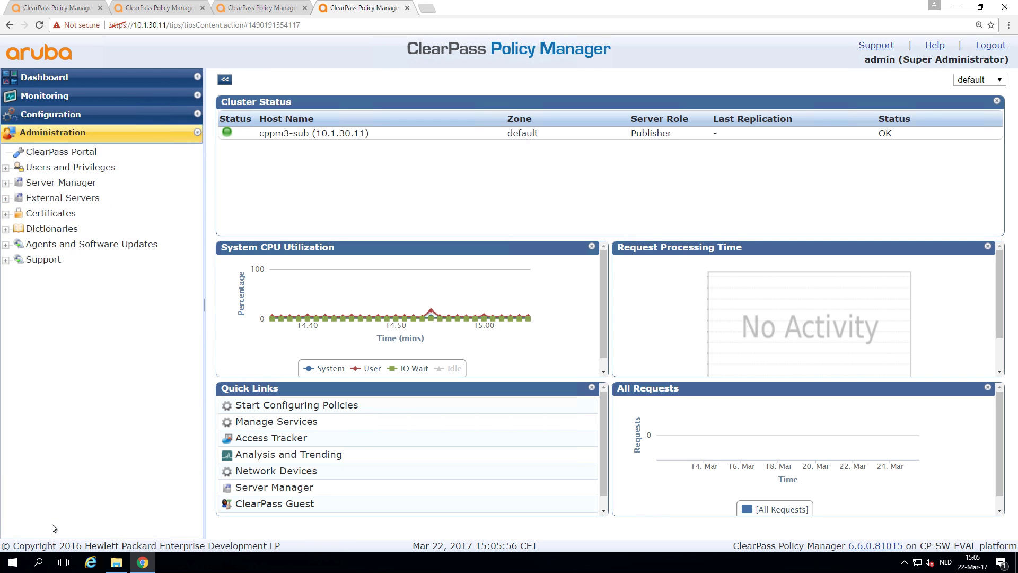
{"action": "left_click", "coordinate": [63, 184]}
{"action": "left_click", "coordinate": [76, 198]}
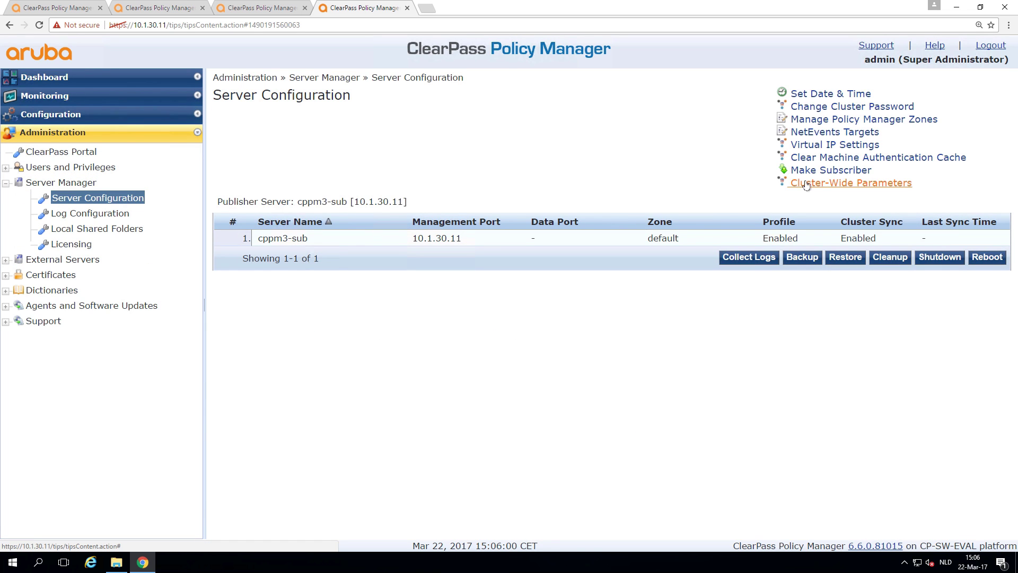
{"action": "left_click", "coordinate": [826, 171]}
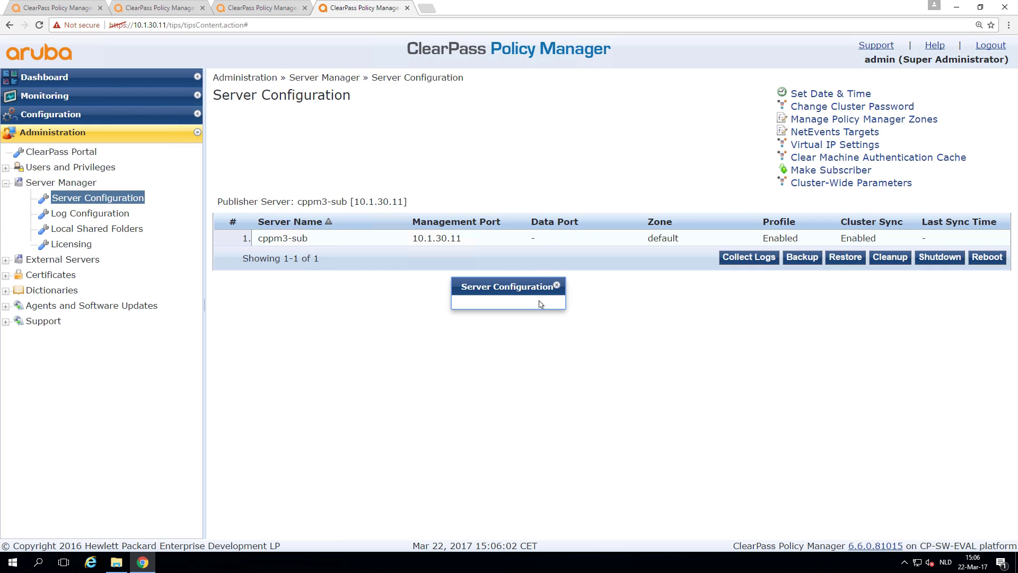
Step: Enter publisher IP 10.1.10.11 and its password, skip database backup, and save
{"action": "left_click", "coordinate": [507, 197]}
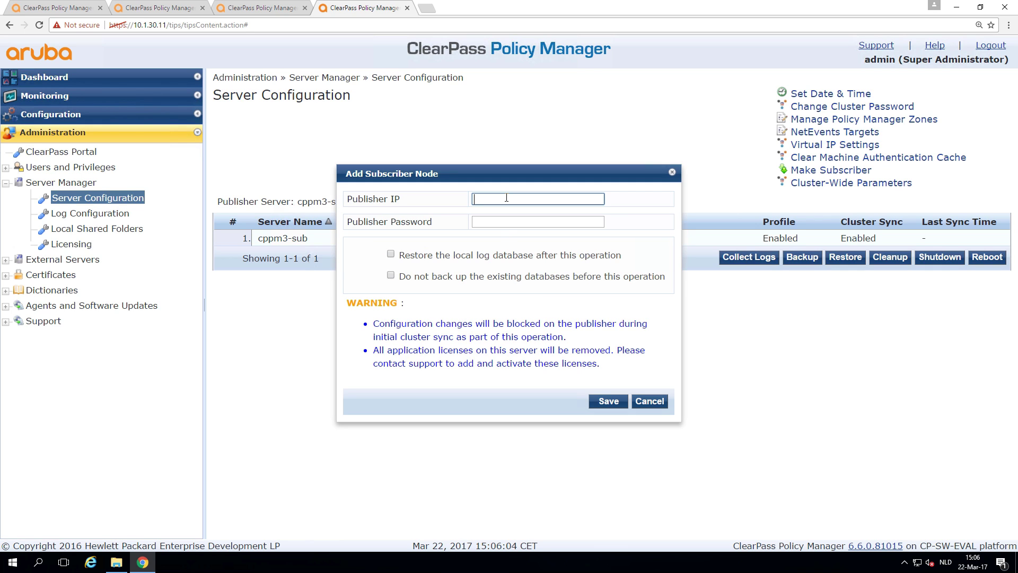
{"action": "type", "text": "10.1.1.1"}
{"action": "key", "text": "Tab"}
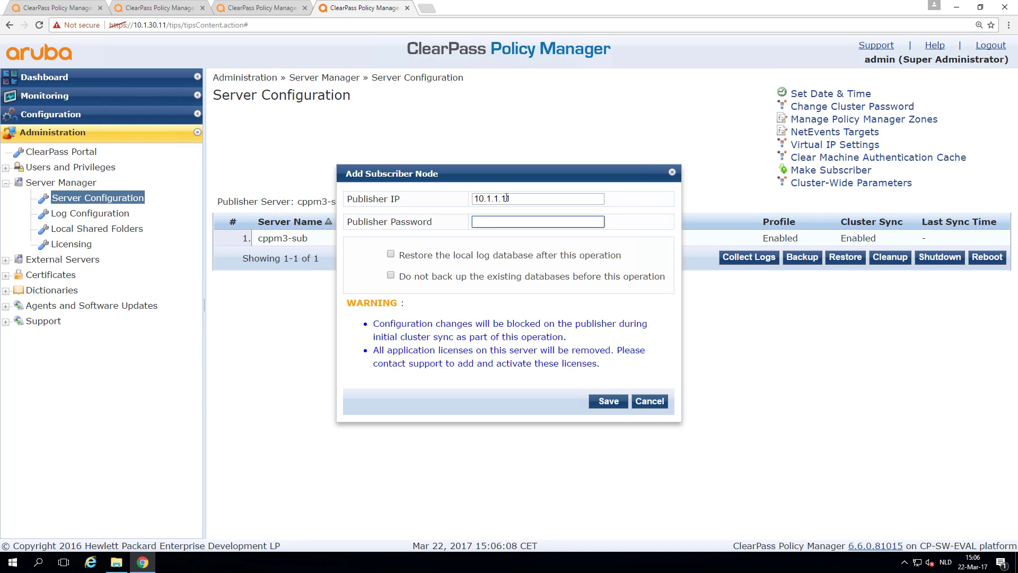
{"action": "key", "text": "shift+Tab"}
{"action": "key", "text": "BackSpace"}
{"action": "type", "text": "10.1"}
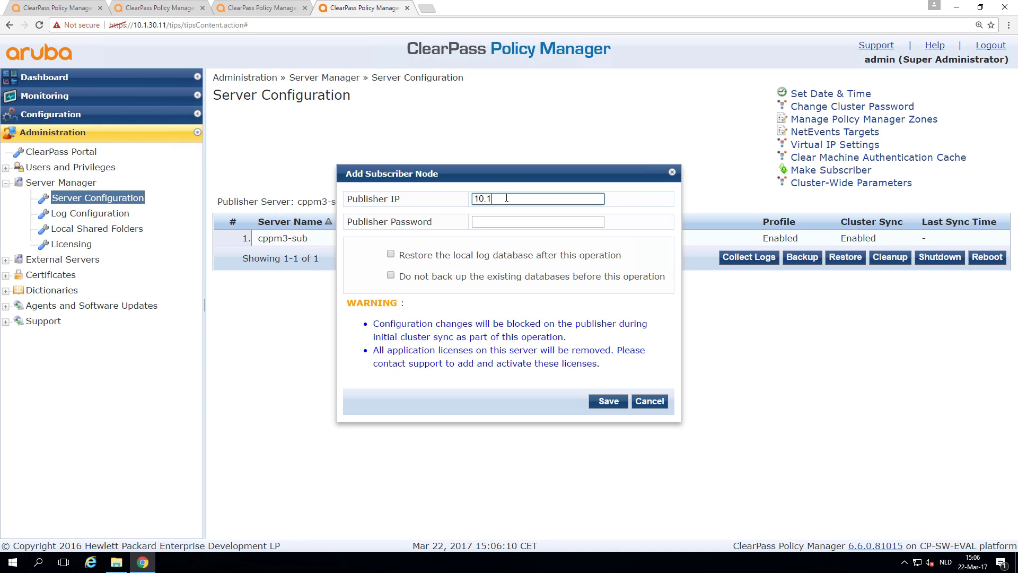
{"action": "type", "text": ".10.11"}
{"action": "key", "text": "Tab"}
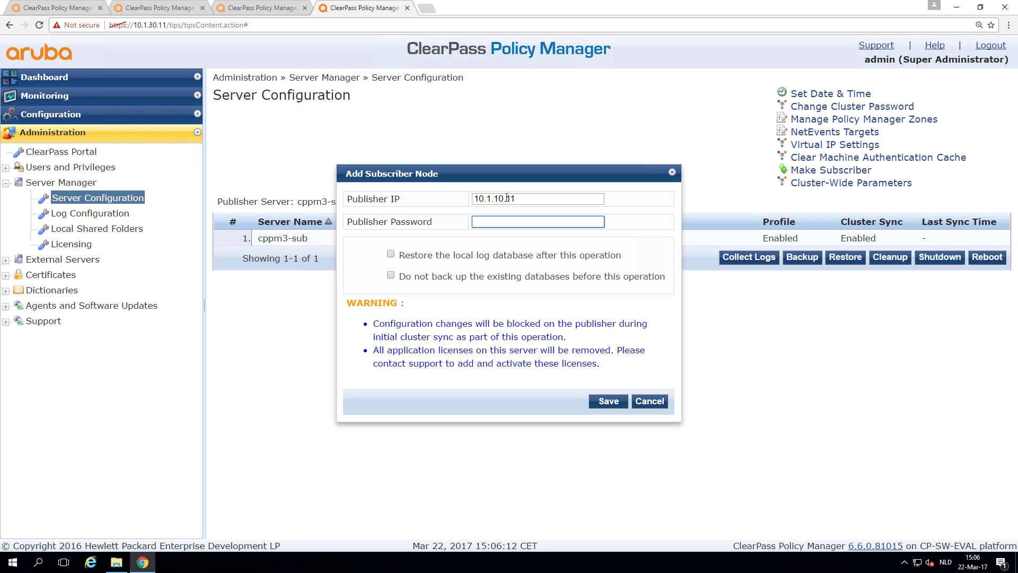
{"action": "type", "text": "aruba12"}
{"action": "left_click", "coordinate": [391, 275]}
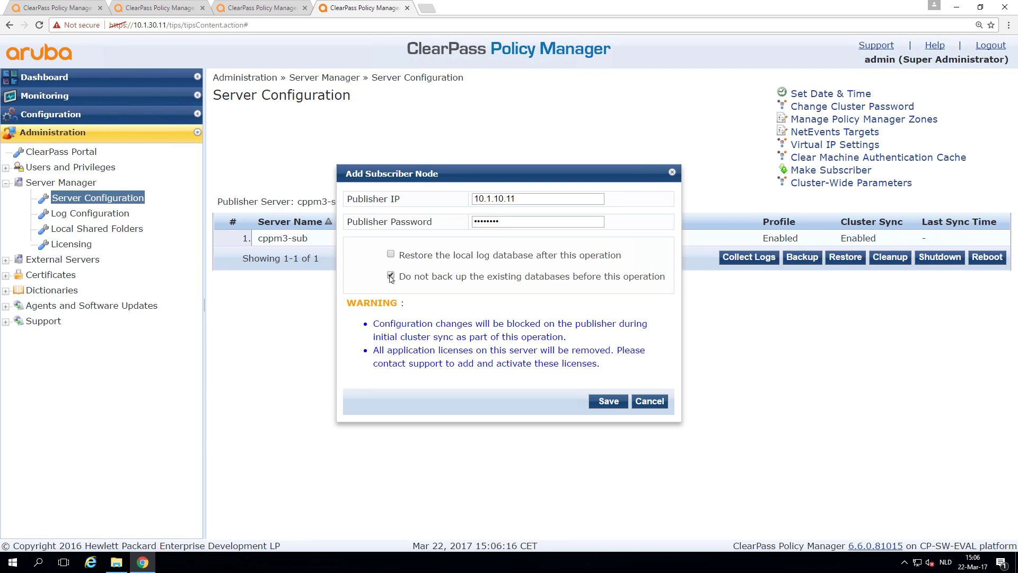
{"action": "left_click", "coordinate": [601, 400]}
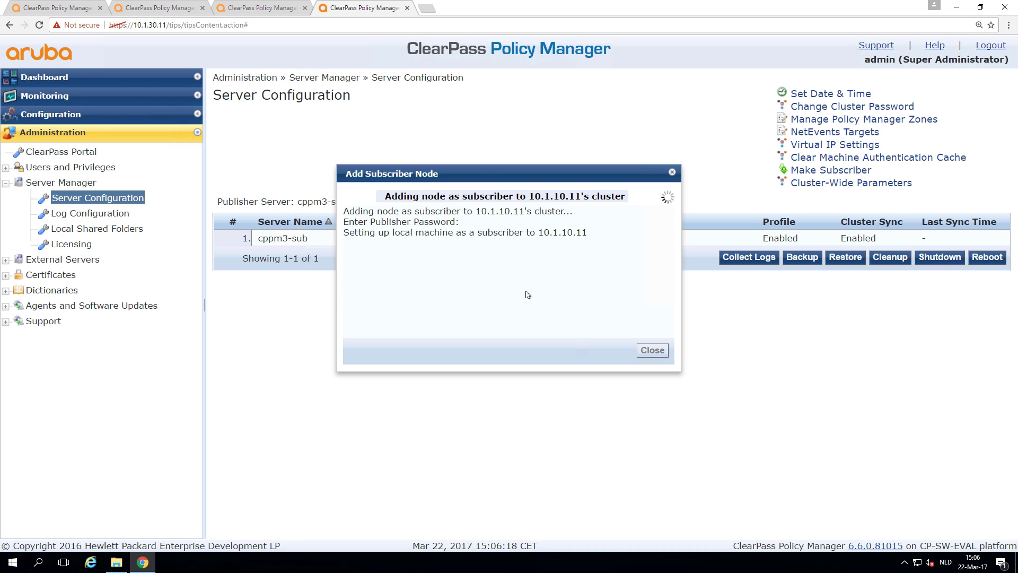
Step: Reload the 10.1.10.11 publisher dashboard and open its Server Configuration listing all four servers
{"action": "left_click", "coordinate": [67, 9]}
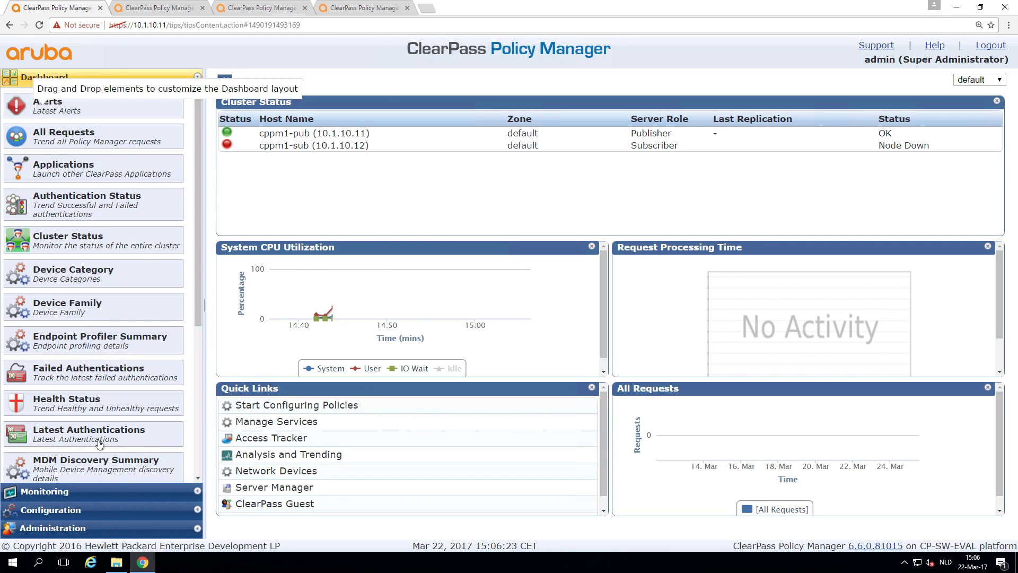
{"action": "left_click", "coordinate": [221, 27]}
{"action": "key", "text": "Return"}
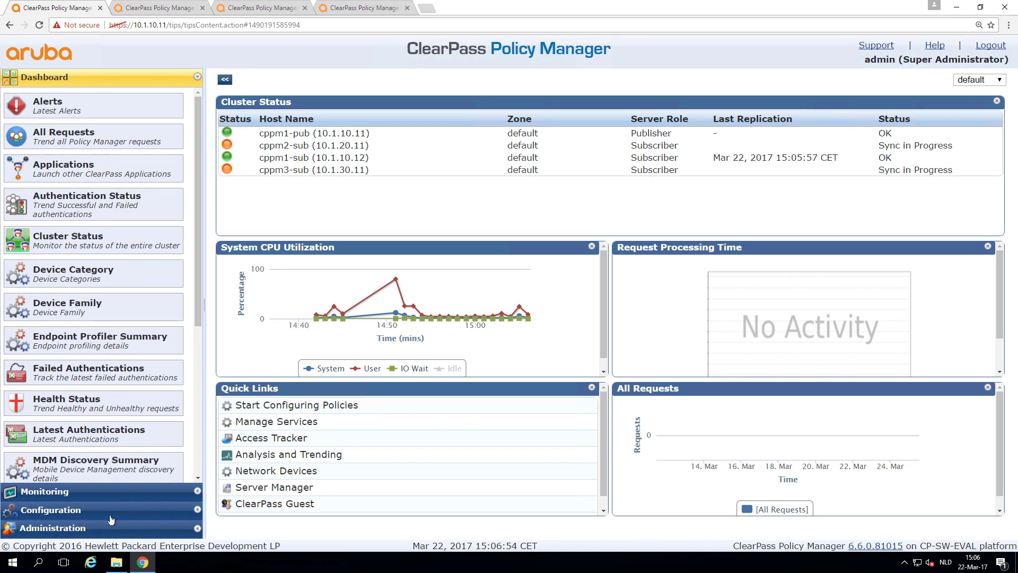
{"action": "left_click", "coordinate": [67, 528]}
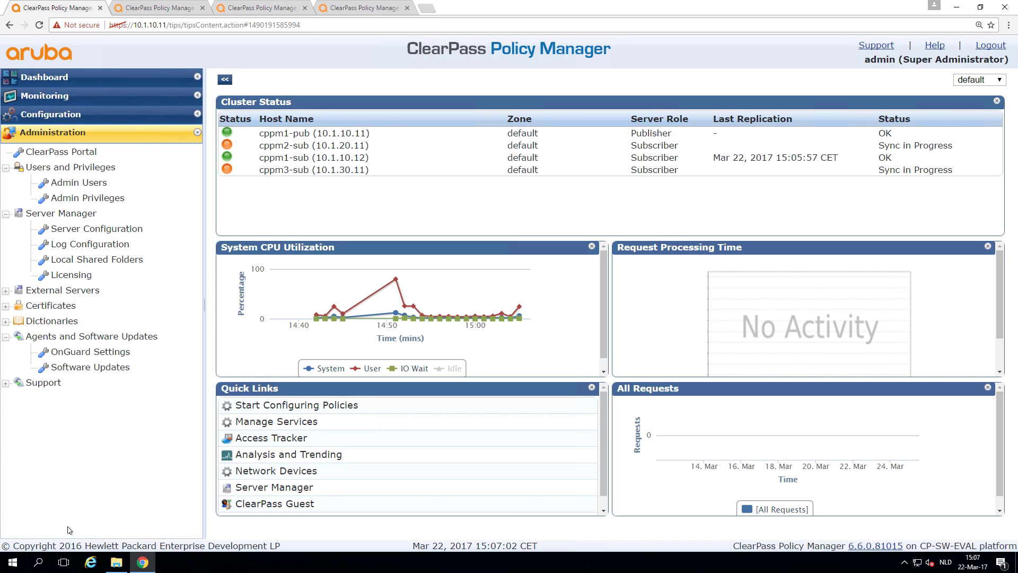
{"action": "left_click", "coordinate": [72, 230]}
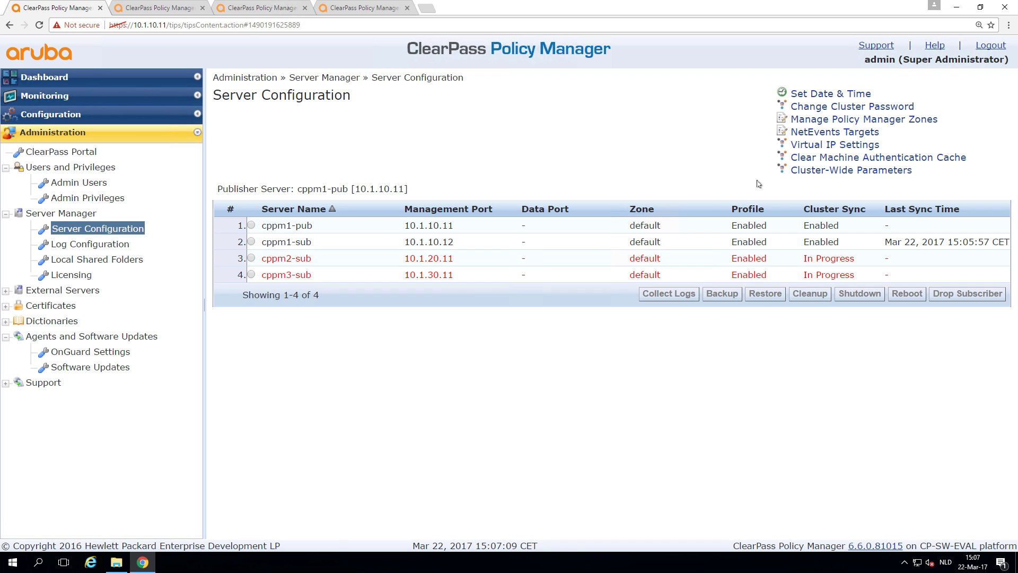
Step: Add virtual IP 10.1.10.10 with cppm1-pub primary and cppm1-sub secondary, then save
{"action": "left_click", "coordinate": [815, 145]}
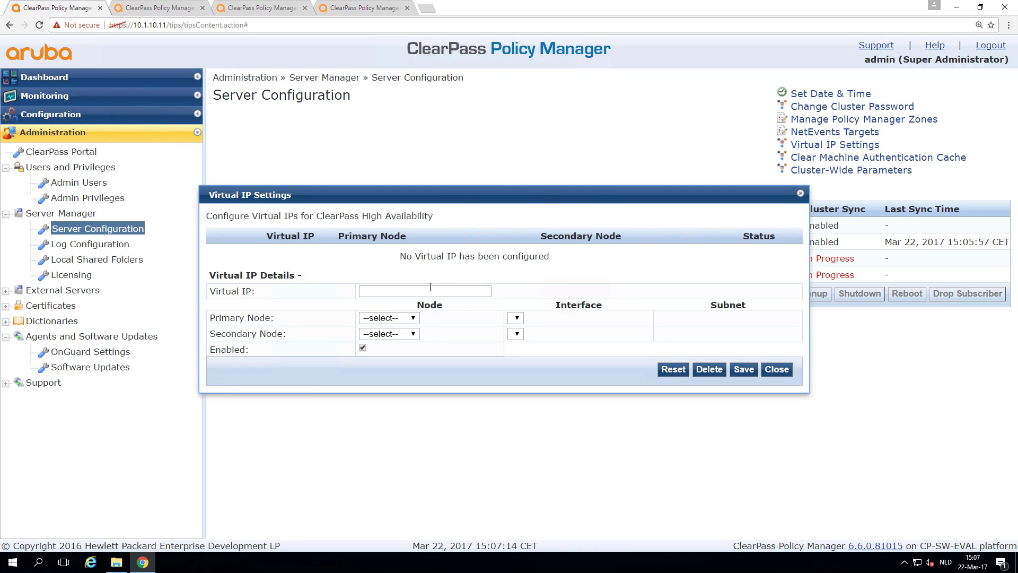
{"action": "left_click", "coordinate": [422, 290]}
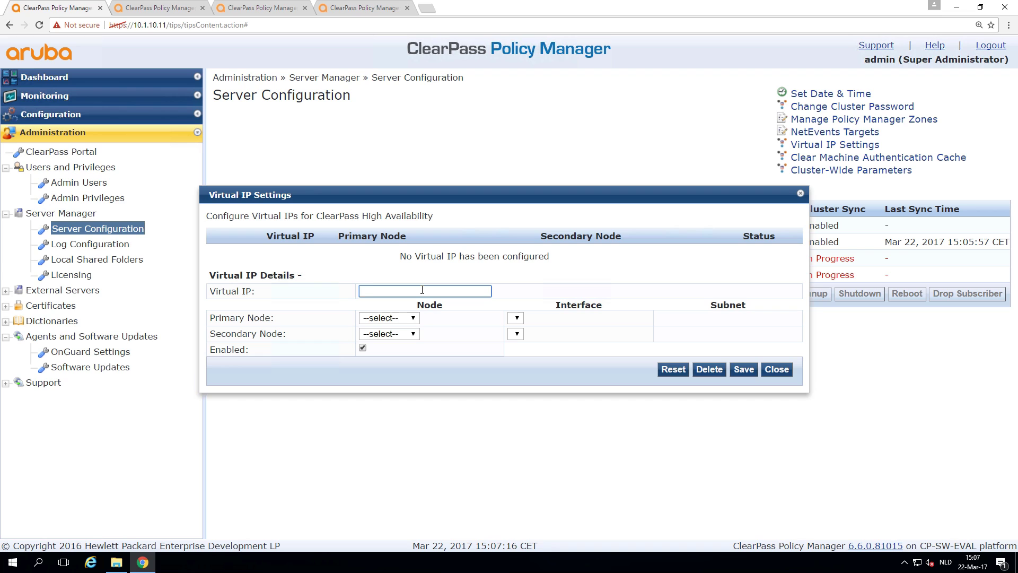
{"action": "type", "text": "10.1.10.10"}
{"action": "left_click", "coordinate": [402, 318]}
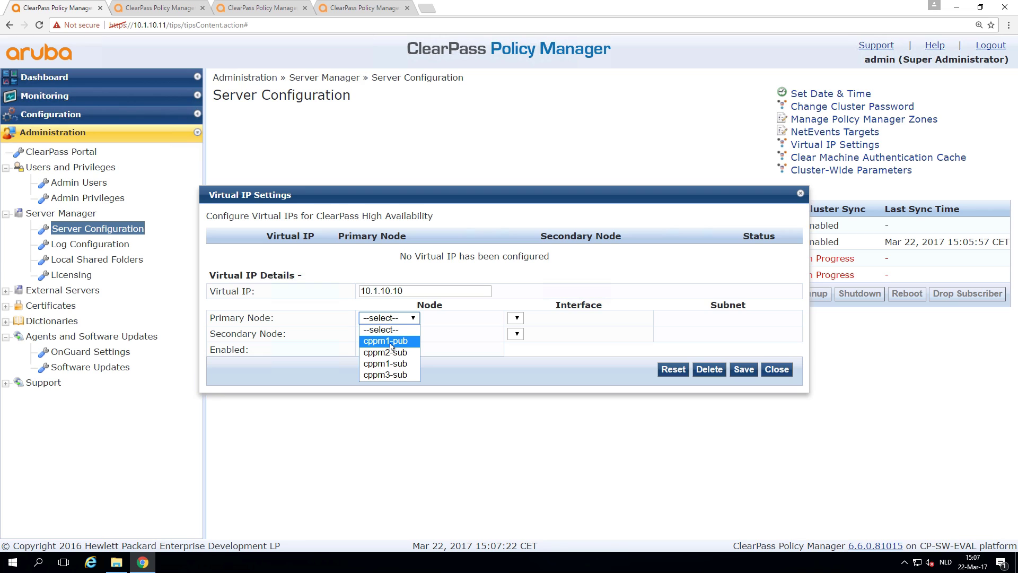
{"action": "left_click", "coordinate": [392, 341]}
{"action": "left_click", "coordinate": [394, 334]}
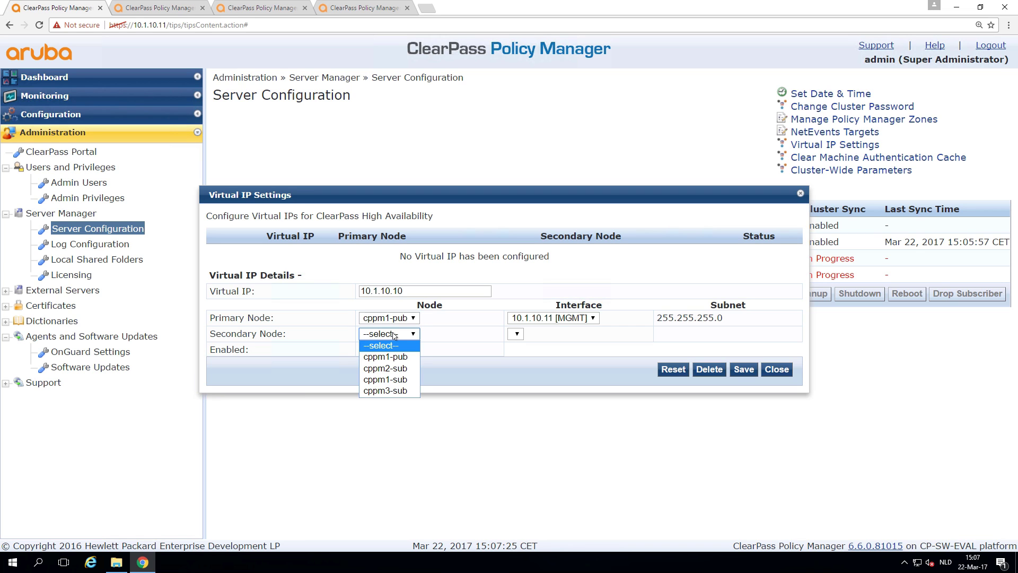
{"action": "left_click", "coordinate": [394, 382]}
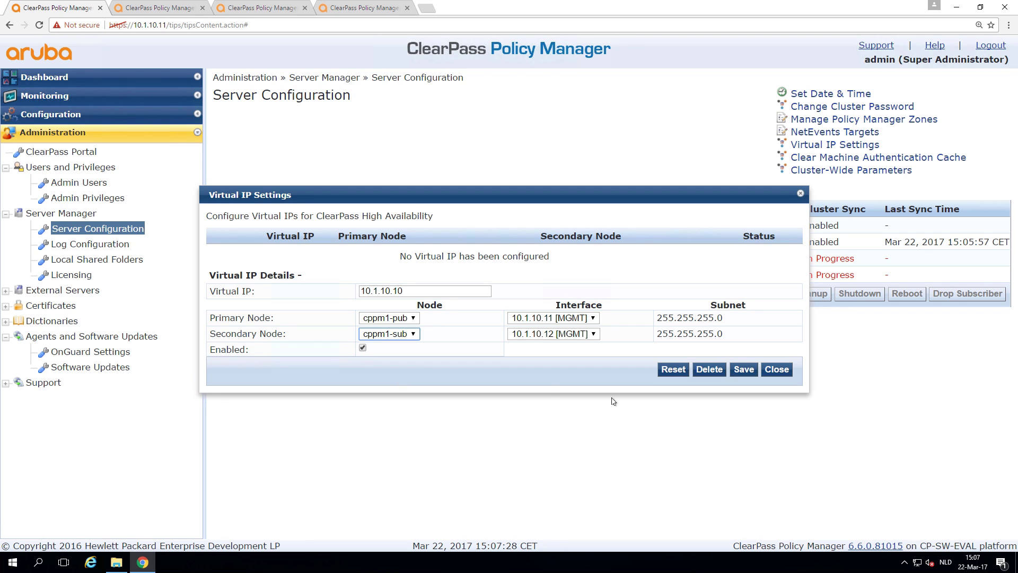
{"action": "left_click", "coordinate": [748, 370]}
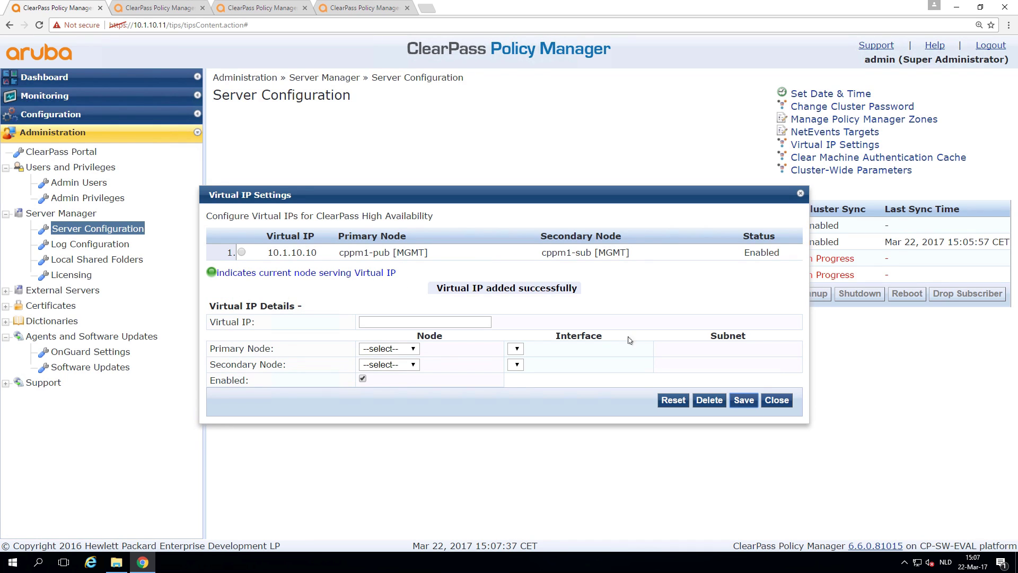
{"action": "left_click", "coordinate": [743, 402]}
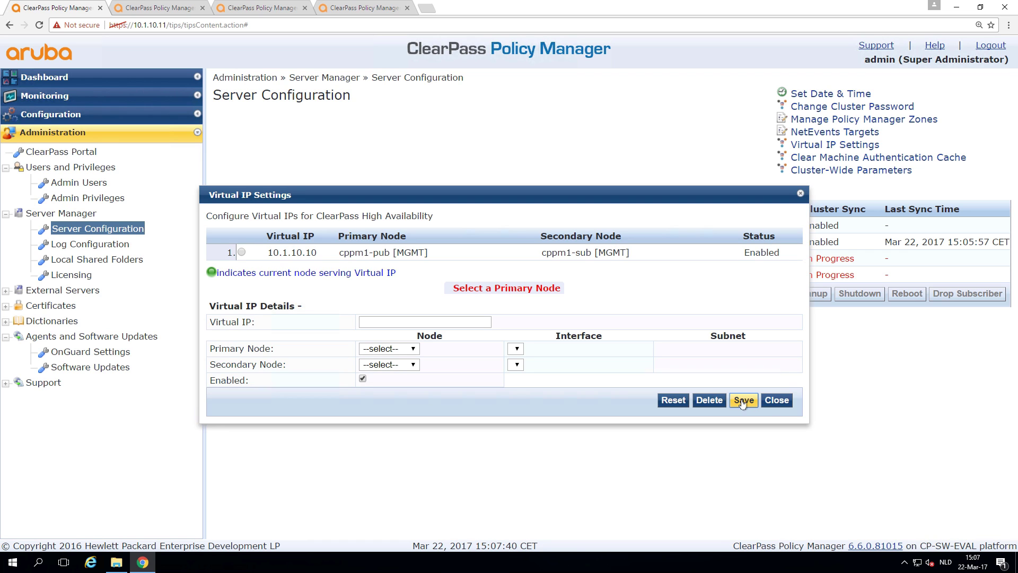
{"action": "left_click", "coordinate": [777, 400]}
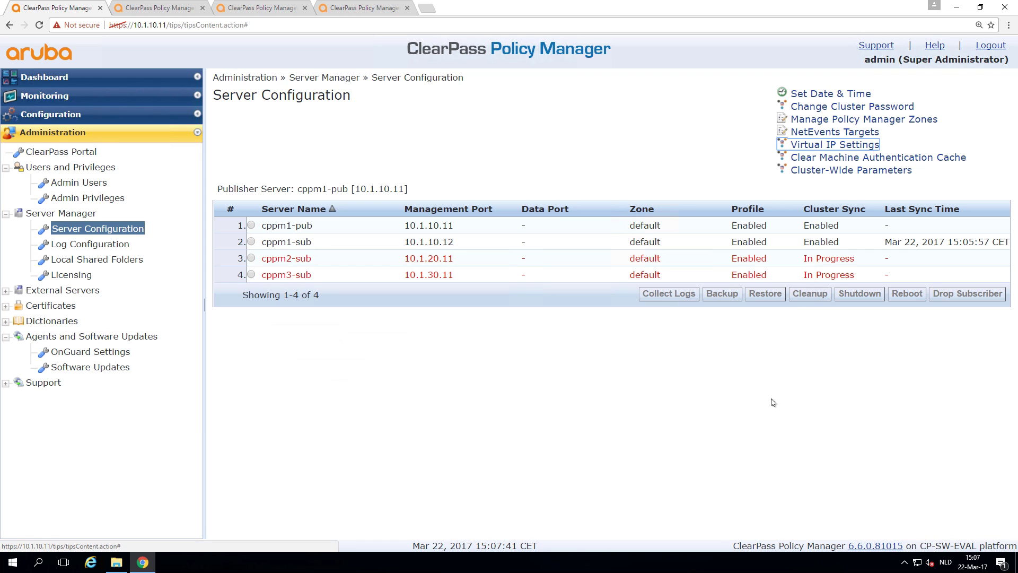
Step: Load the ClearPass console at virtual IP 10.1.10.10, accepting the certificate warning
{"action": "left_click", "coordinate": [172, 24]}
{"action": "double_click", "coordinate": [163, 25]}
{"action": "left_click", "coordinate": [163, 25]}
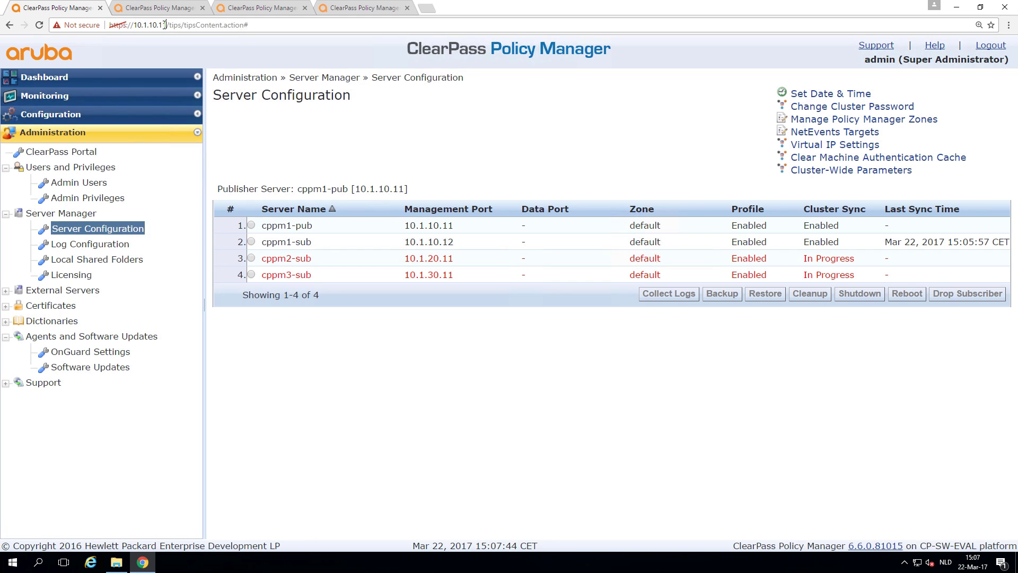
{"action": "type", "text": "0"}
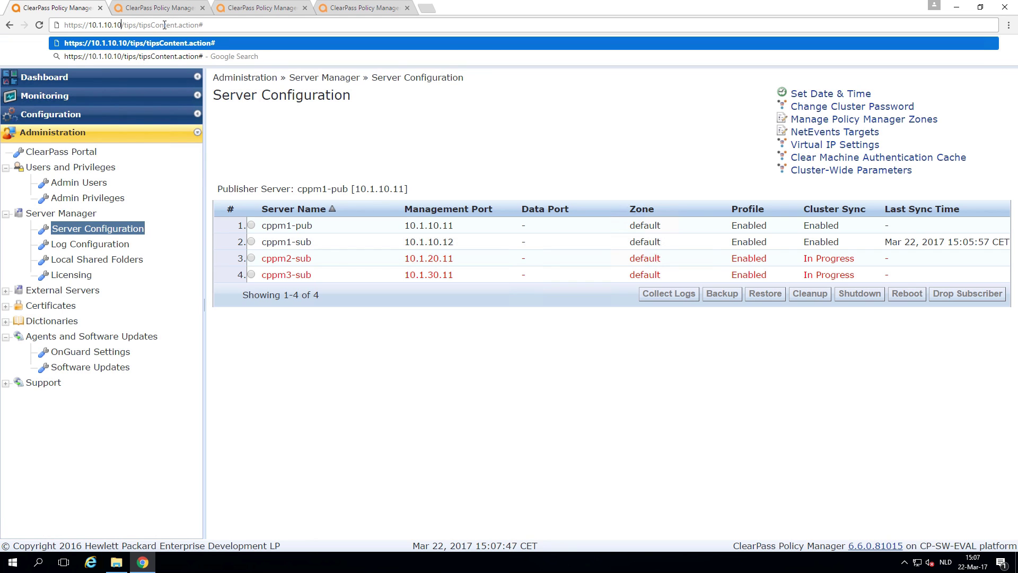
{"action": "key", "text": "Return"}
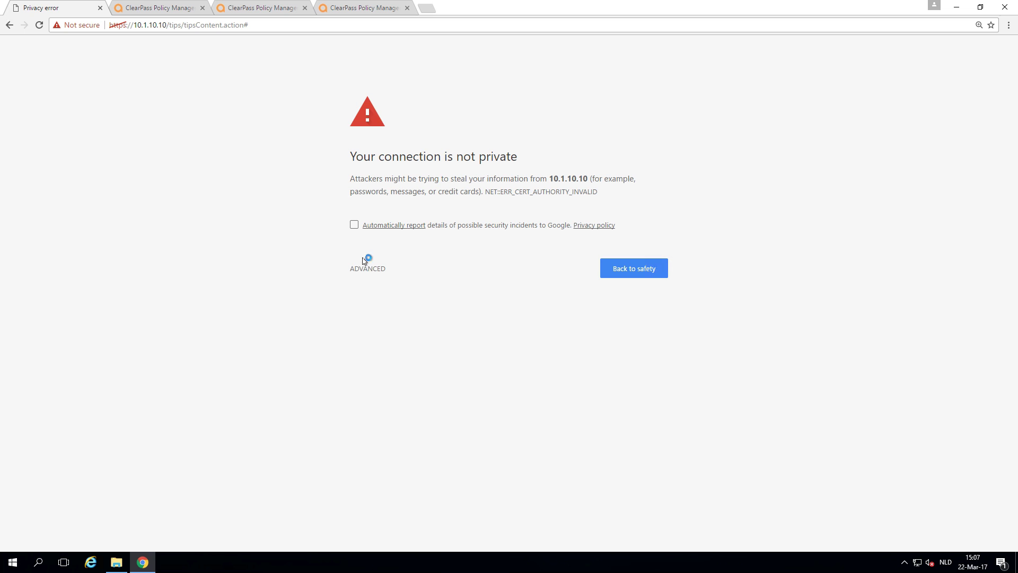
{"action": "left_click", "coordinate": [366, 267]}
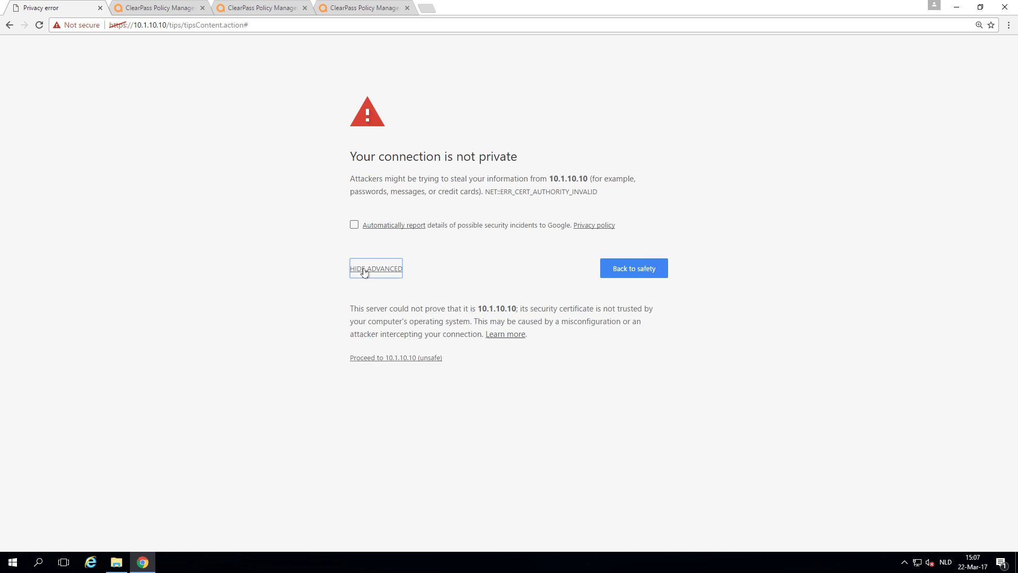
{"action": "left_click", "coordinate": [382, 359]}
Step: Sign in with the admin account and zoom in on the cluster dashboard
{"action": "type", "text": "admin"}
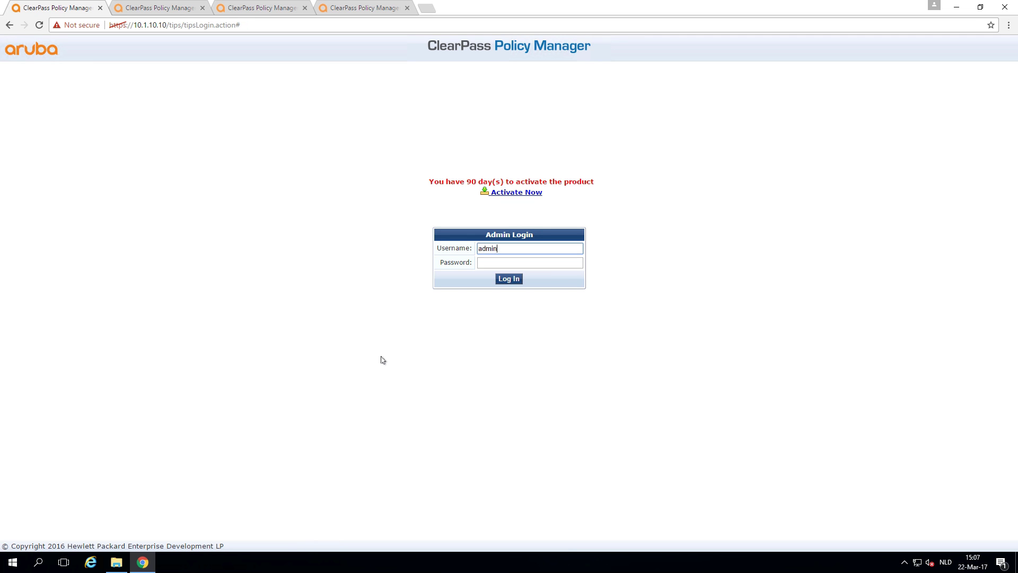
{"action": "key", "text": "Tab"}
{"action": "key", "text": "Return"}
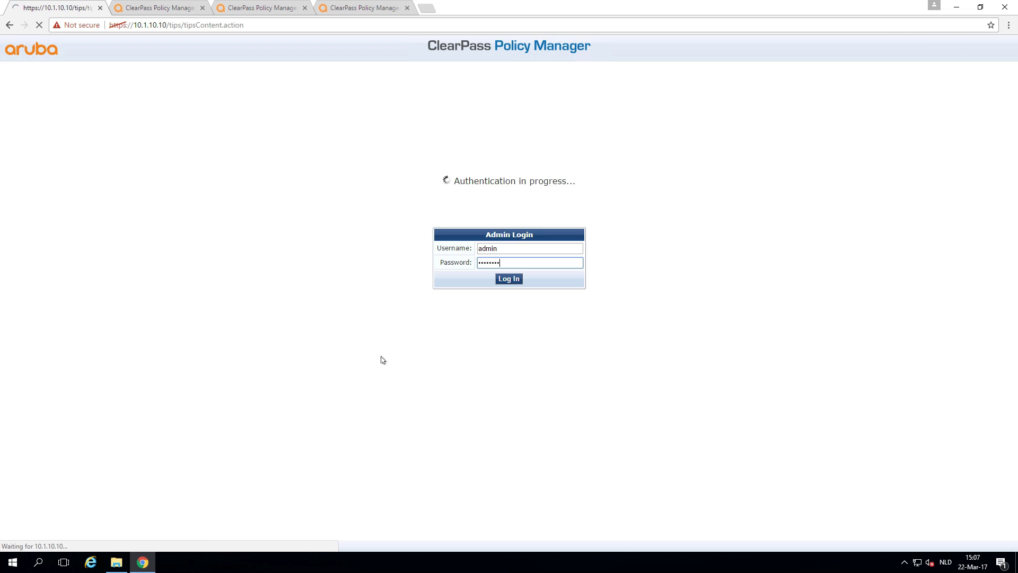
{"action": "key", "text": "ctrl+plus"}
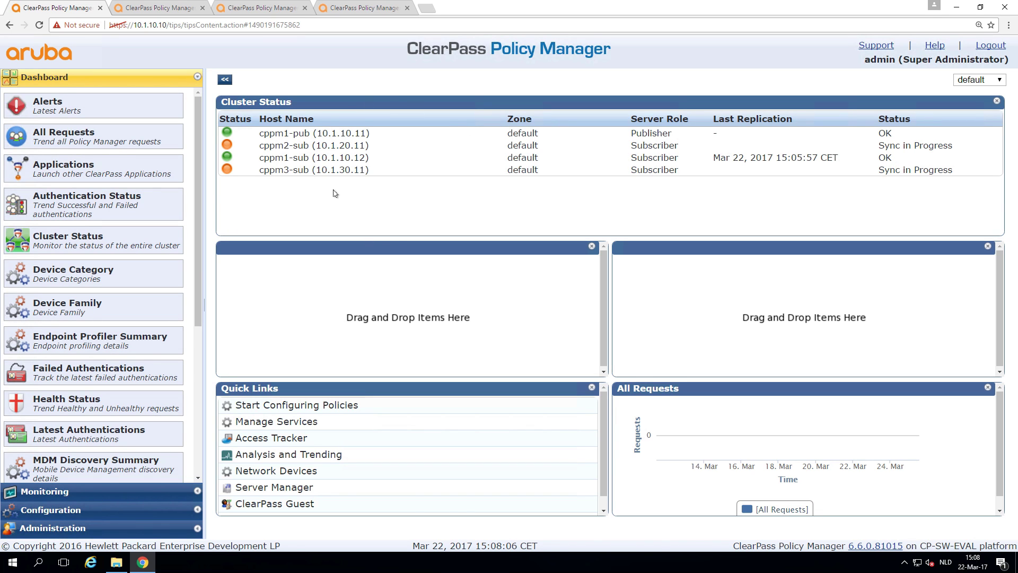
Step: Check the subscriber join progress tabs, then reload the 10.1.10.10 dashboard
{"action": "left_click", "coordinate": [258, 7]}
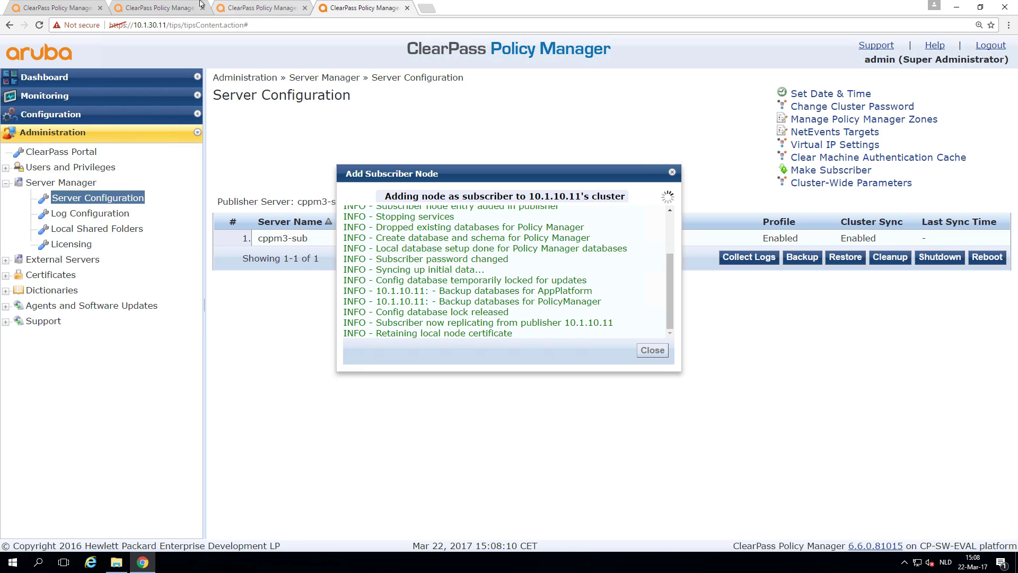
{"action": "left_click", "coordinate": [166, 6]}
{"action": "left_click", "coordinate": [61, 6]}
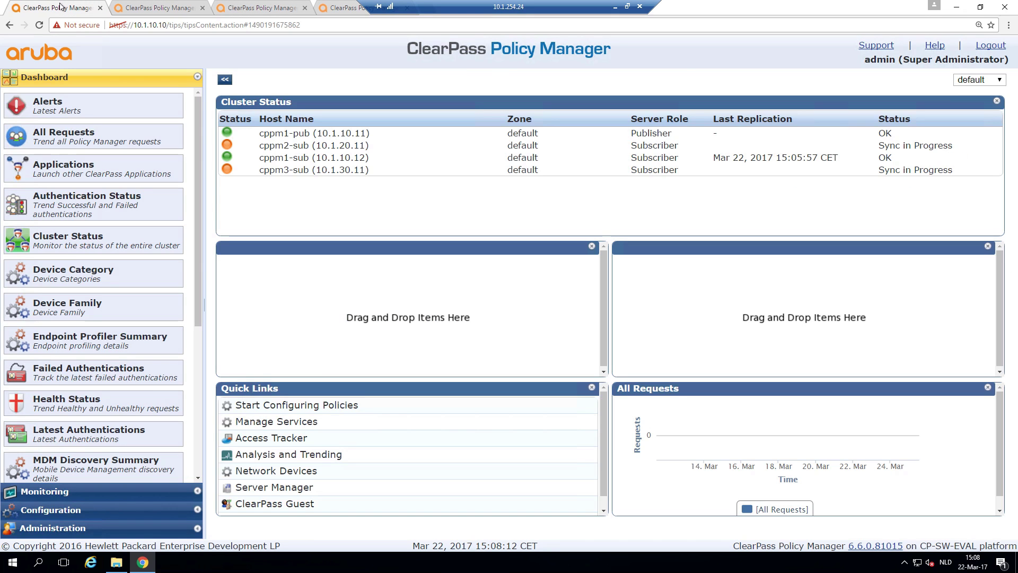
{"action": "left_click", "coordinate": [138, 27]}
{"action": "key", "text": "Return"}
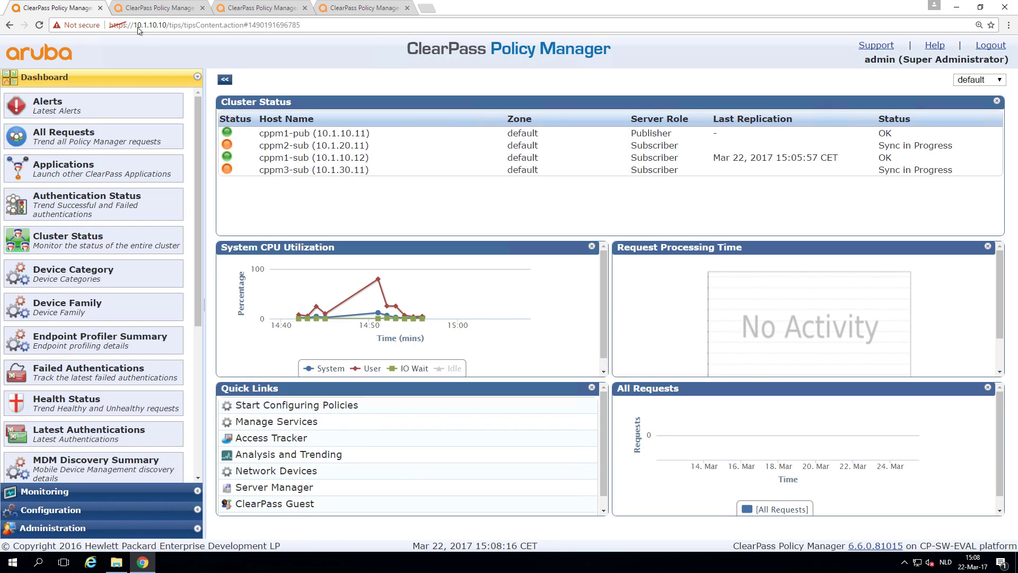